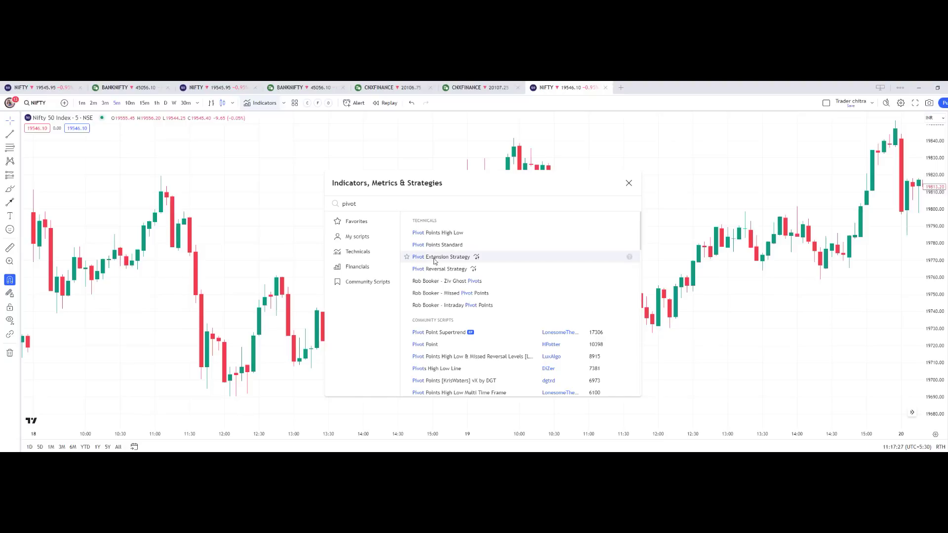
# Add the Pivot Points Standard and Moving Average Exponential indicators to the Nifty 50 chart.
pyautogui.press('Return')
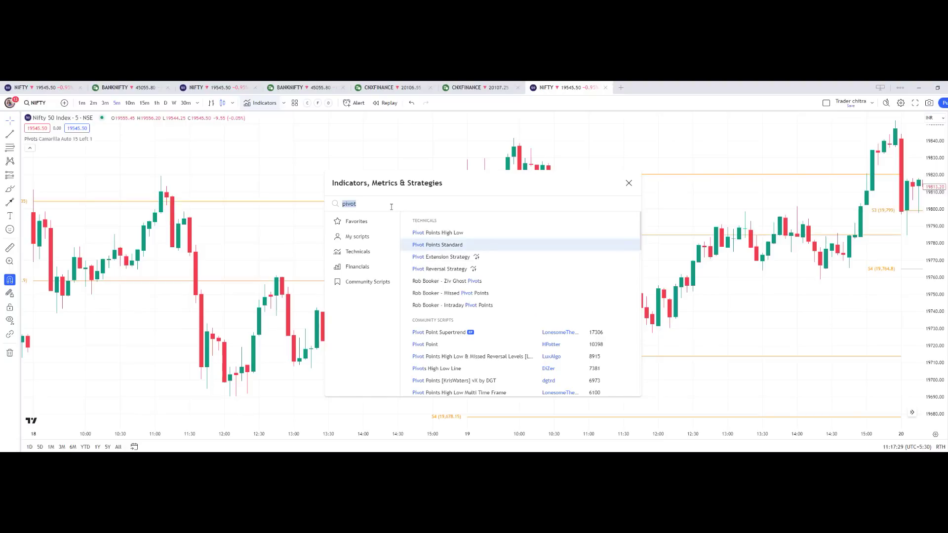
pyautogui.write('mo')
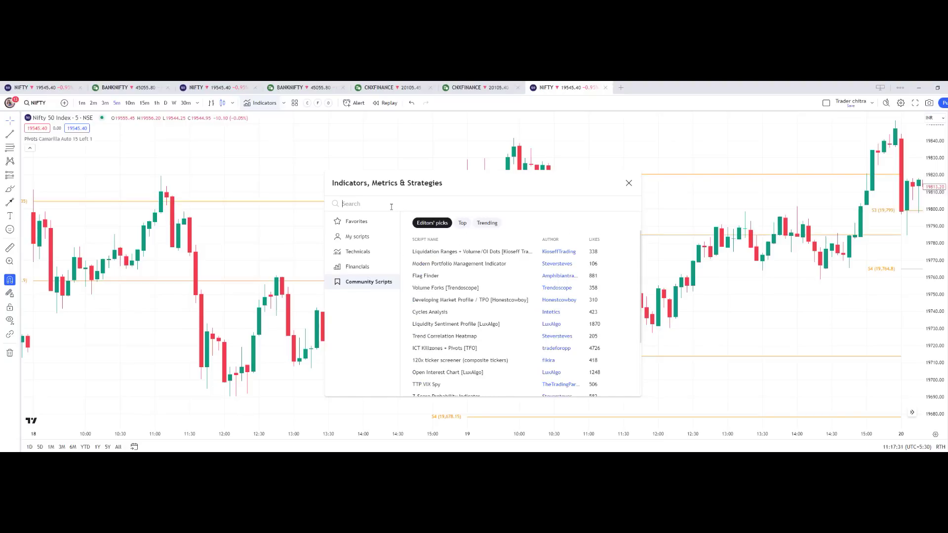
pyautogui.write('vi')
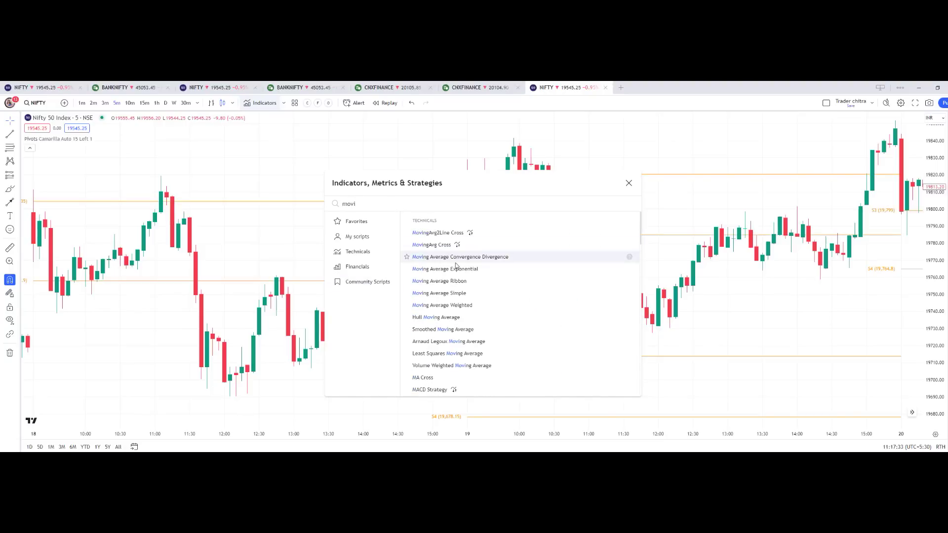
pyautogui.click(472, 269)
pyautogui.press('Escape')
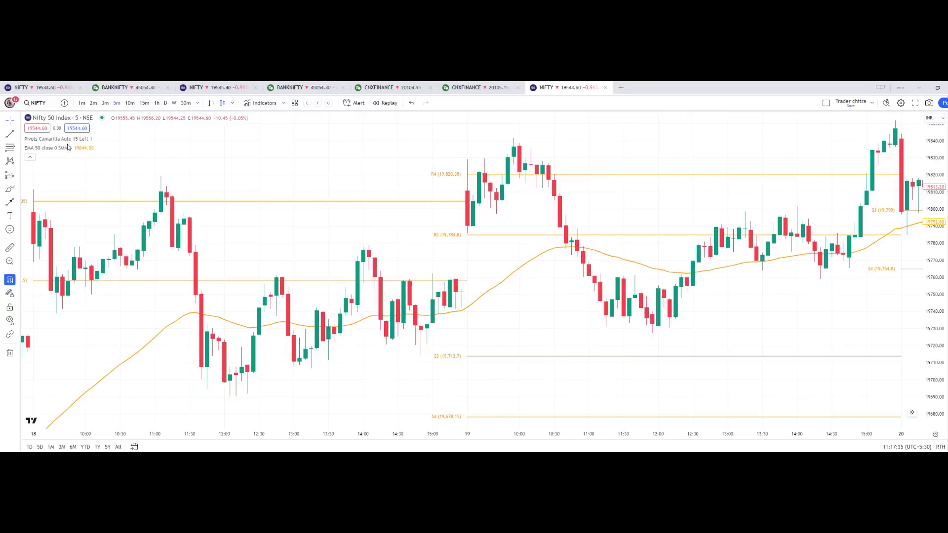
# Set the Pivots indicator's number of pivots back to 100, check its style options and apply the settings.
pyautogui.click(110, 138)
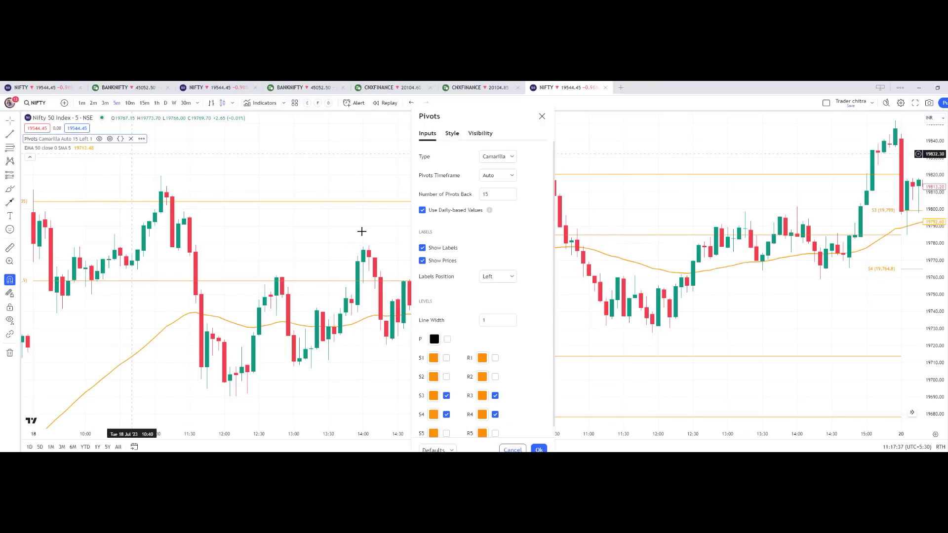
pyautogui.doubleClick(486, 195)
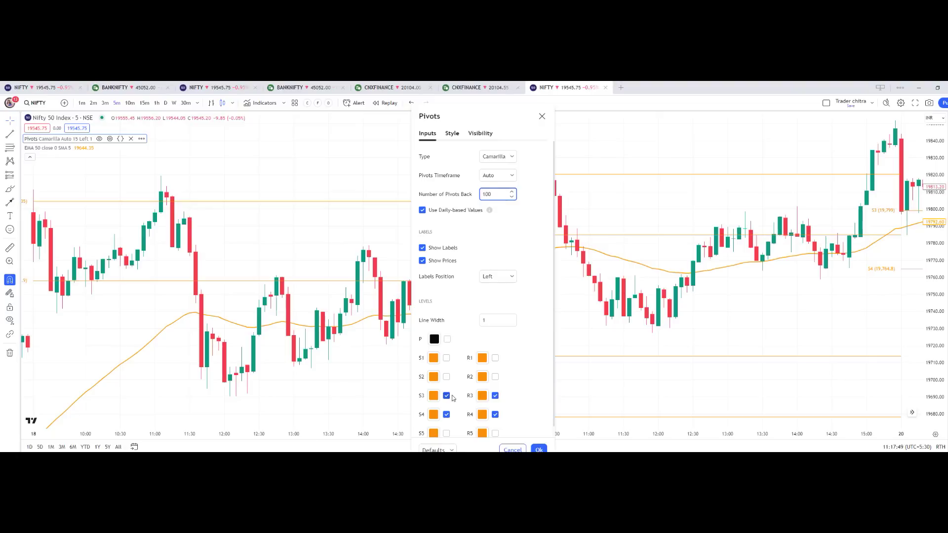
pyautogui.click(459, 138)
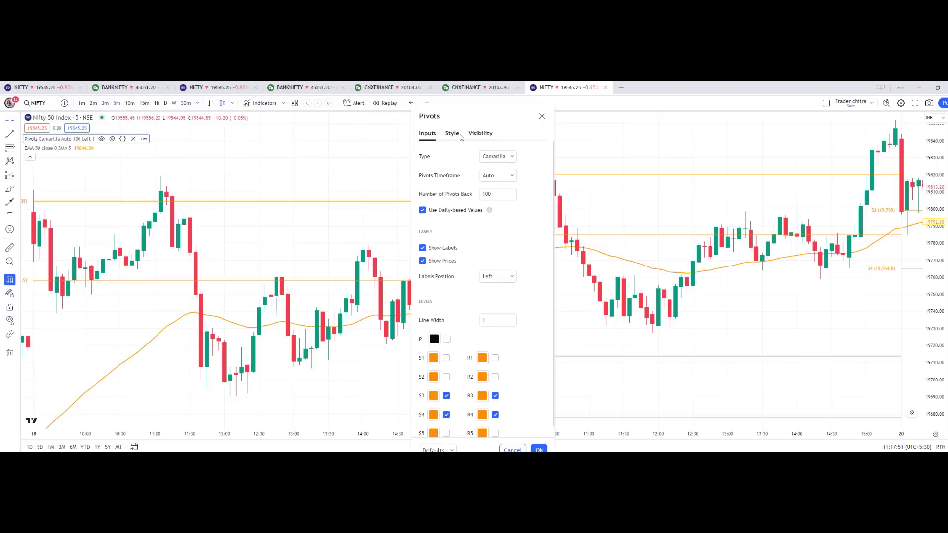
pyautogui.click(459, 138)
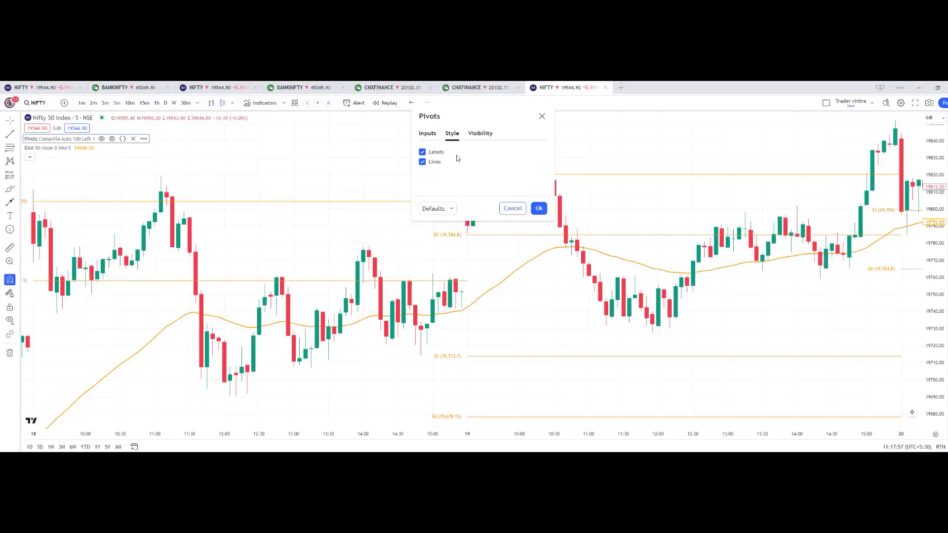
pyautogui.click(538, 208)
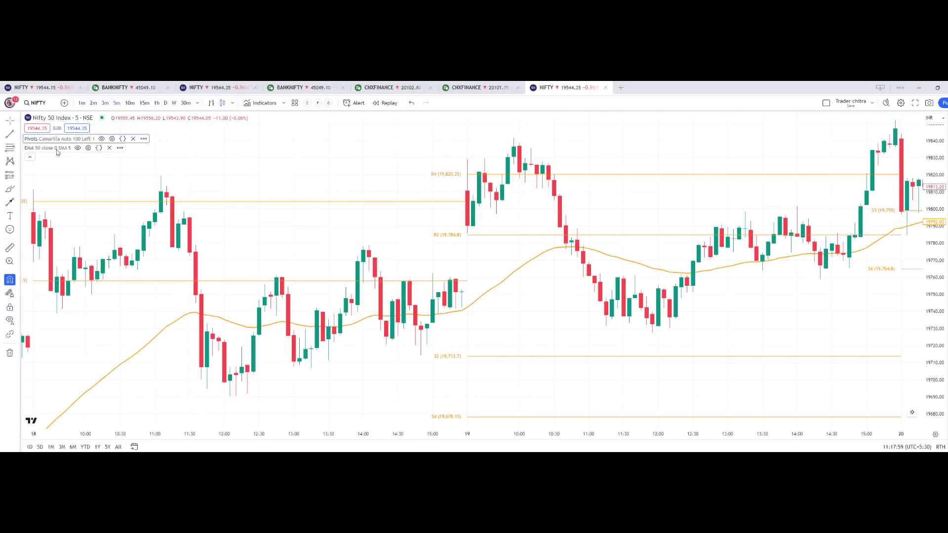
# Set the EMA's length to 20 and change its line colour to green.
pyautogui.click(88, 147)
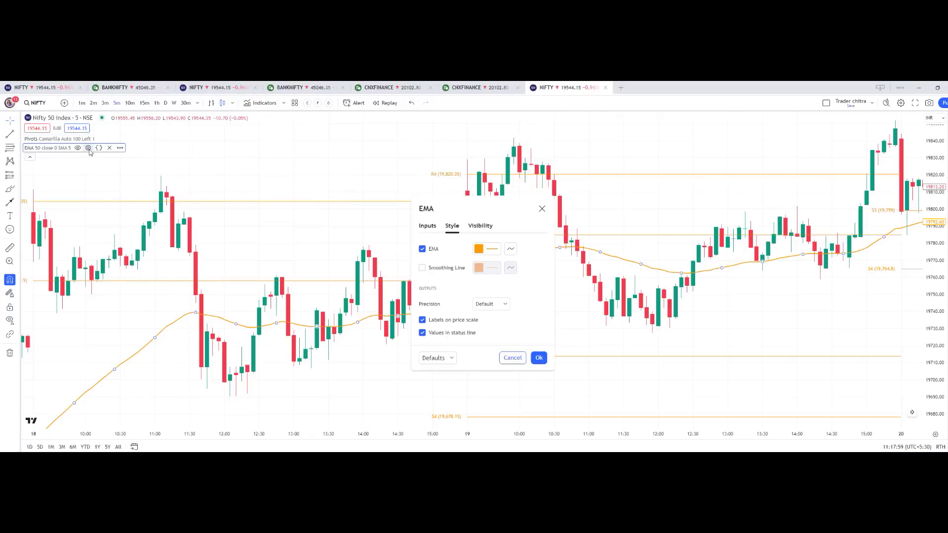
pyautogui.click(428, 225)
pyautogui.doubleClick(466, 248)
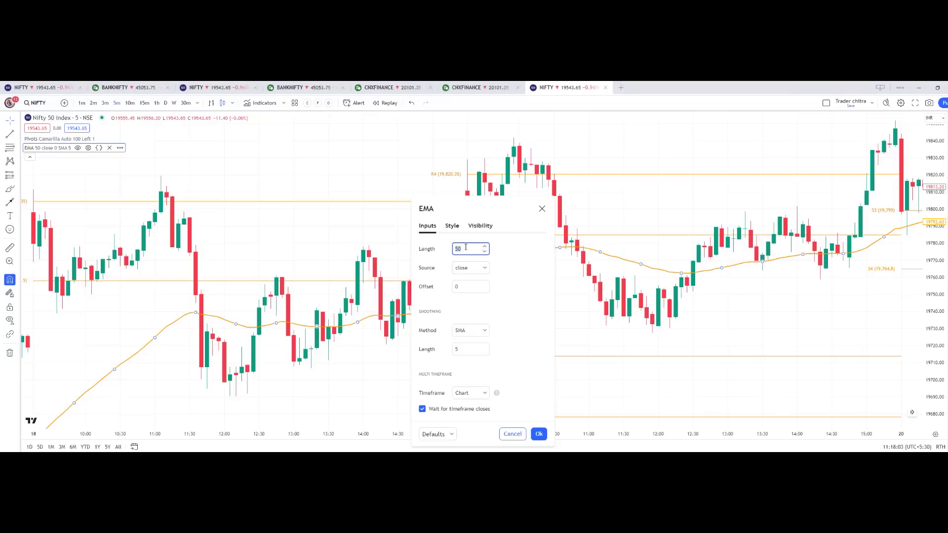
pyautogui.click(451, 226)
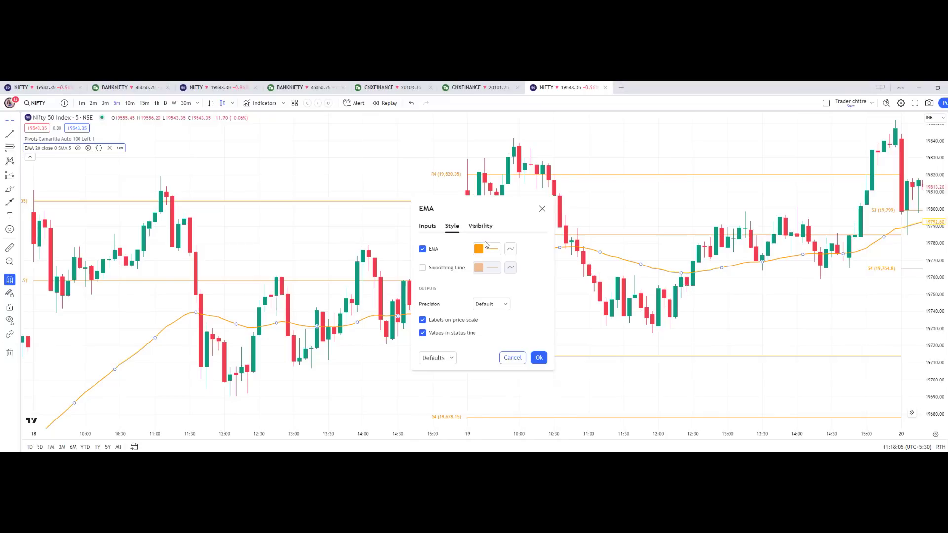
pyautogui.click(486, 249)
pyautogui.click(511, 274)
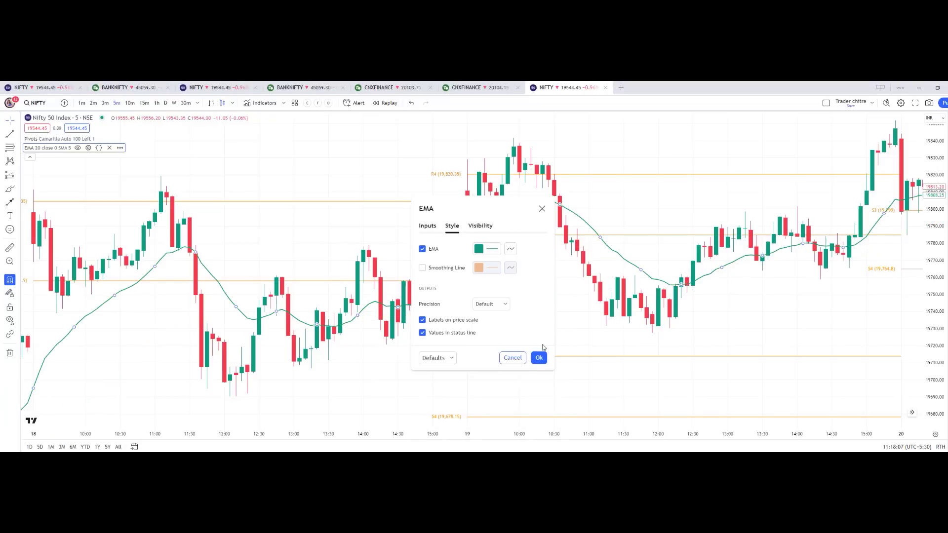
pyautogui.click(540, 358)
# Show the chart in full screen and enable the S1, S2, R1 and R2 levels of the Pivots indicator.
pyautogui.moveTo(536, 335); pyautogui.dragTo(463, 344)
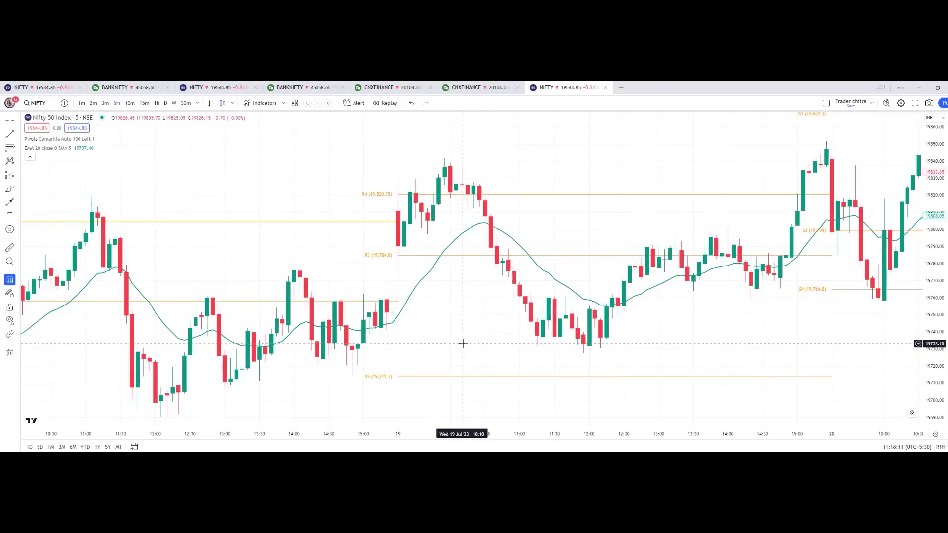
pyautogui.hotkey('shift', 'f')
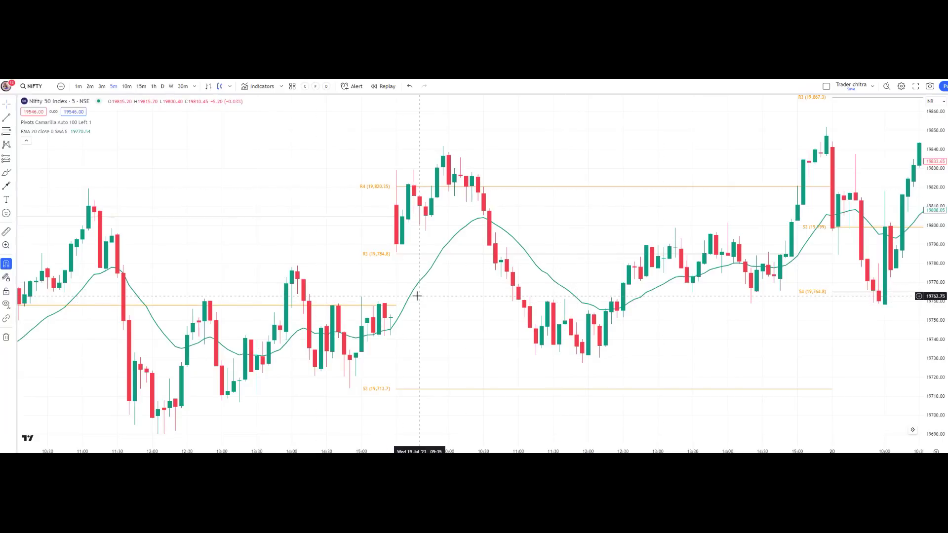
pyautogui.moveTo(65, 126)
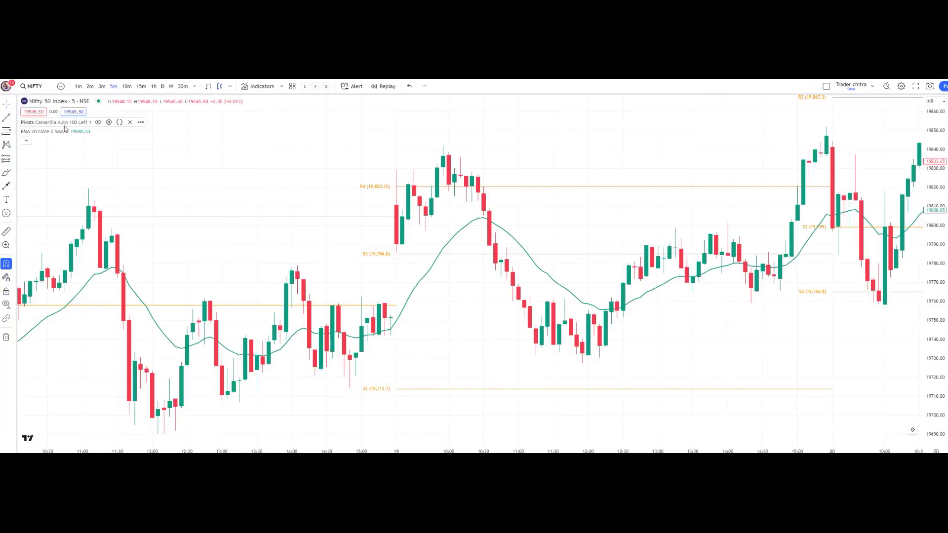
pyautogui.click(109, 123)
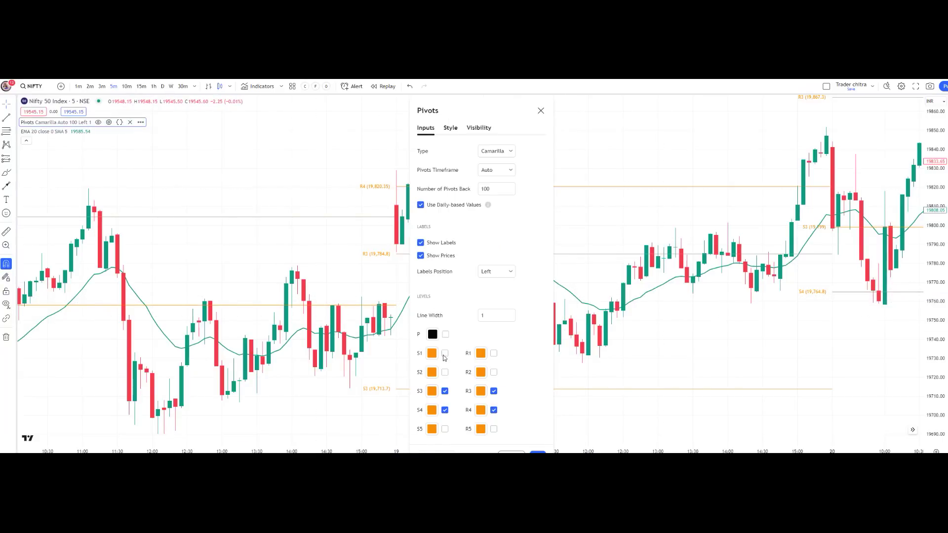
pyautogui.click(444, 373)
pyautogui.click(494, 353)
pyautogui.click(493, 372)
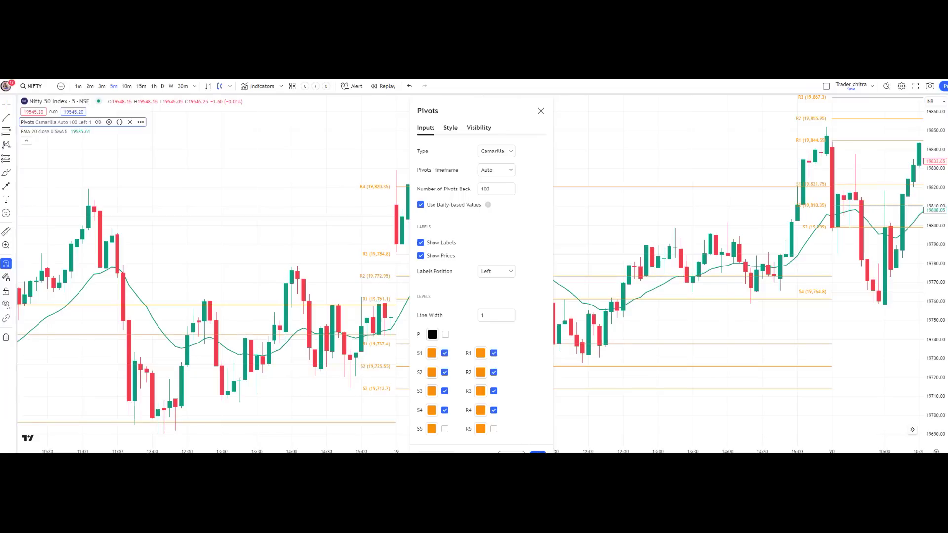
pyautogui.click(537, 452)
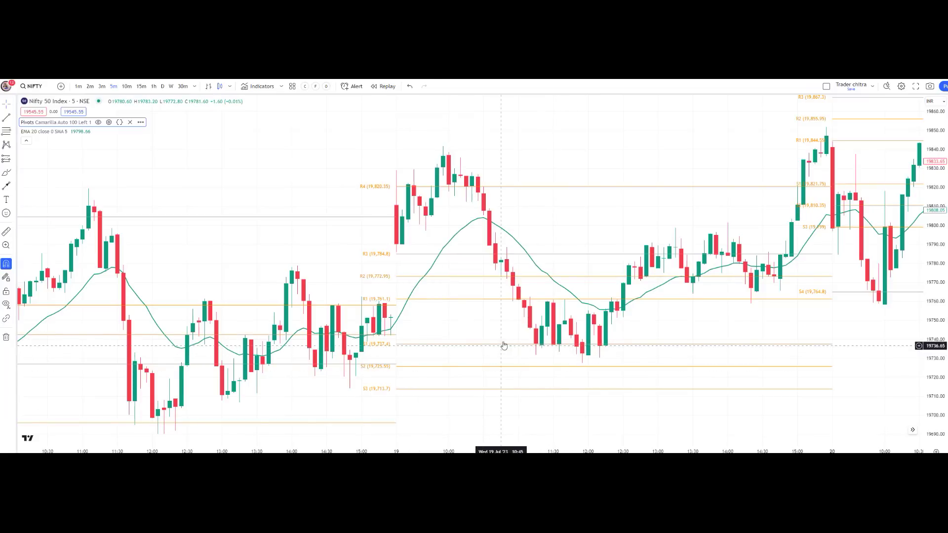
# Draw a short arrow pointing down at the red candle that crosses below the EMA around 10:40 on 19 July.
pyautogui.moveTo(496, 328); pyautogui.dragTo(475, 313)
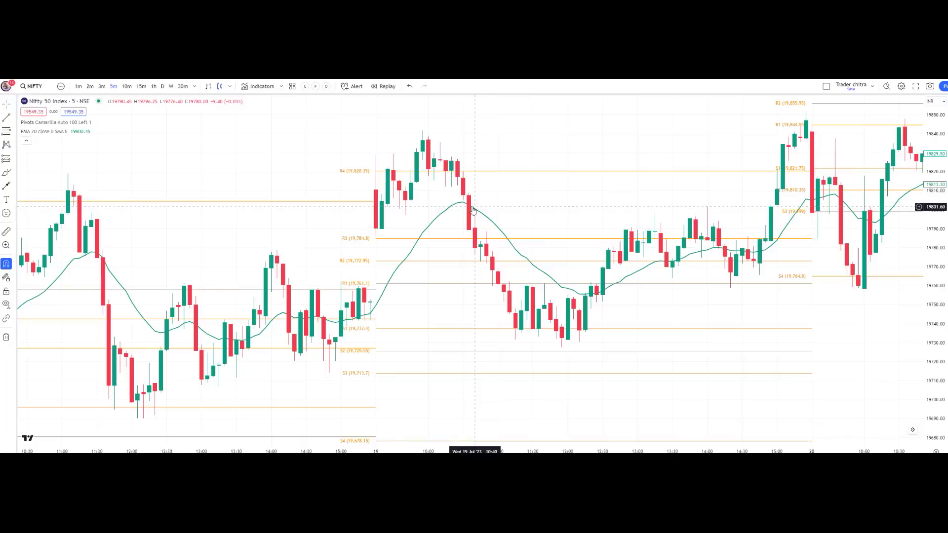
pyautogui.click(13, 185)
pyautogui.click(35, 213)
pyautogui.click(486, 197)
pyautogui.click(476, 213)
pyautogui.moveTo(486, 197); pyautogui.dragTo(498, 190)
pyautogui.click(479, 221)
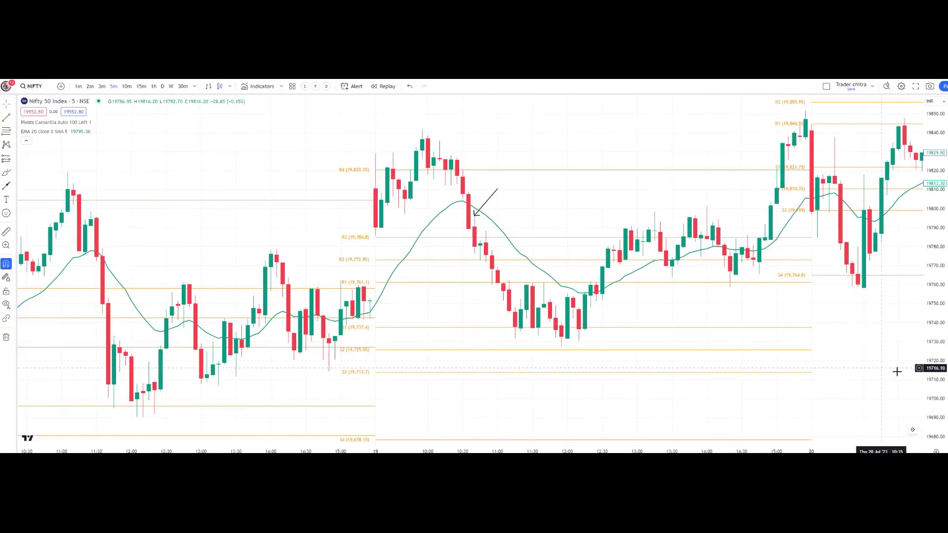
# Add a "Stop loss" text label and place it on the EMA line beside the short arrow.
pyautogui.moveTo(933, 370); pyautogui.dragTo(564, 263)
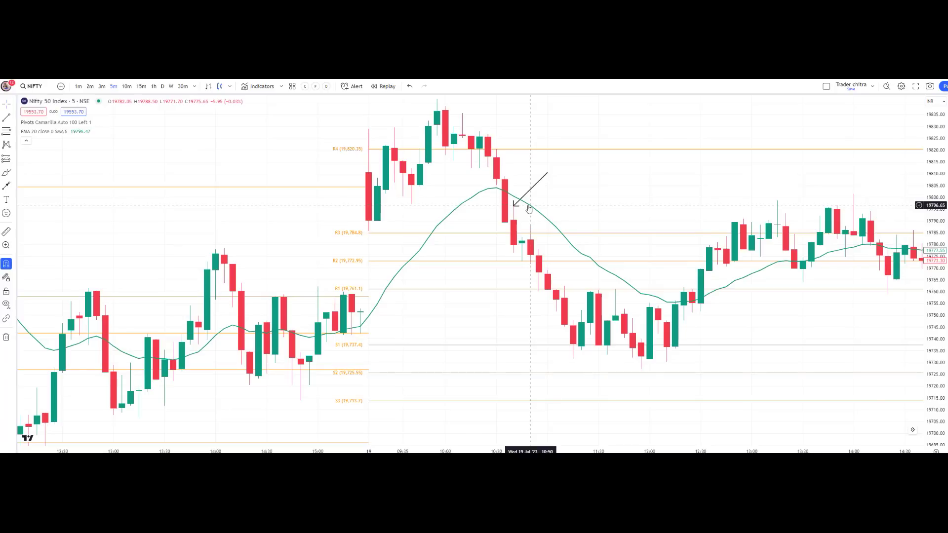
pyautogui.scroll(-2, 532, 260)
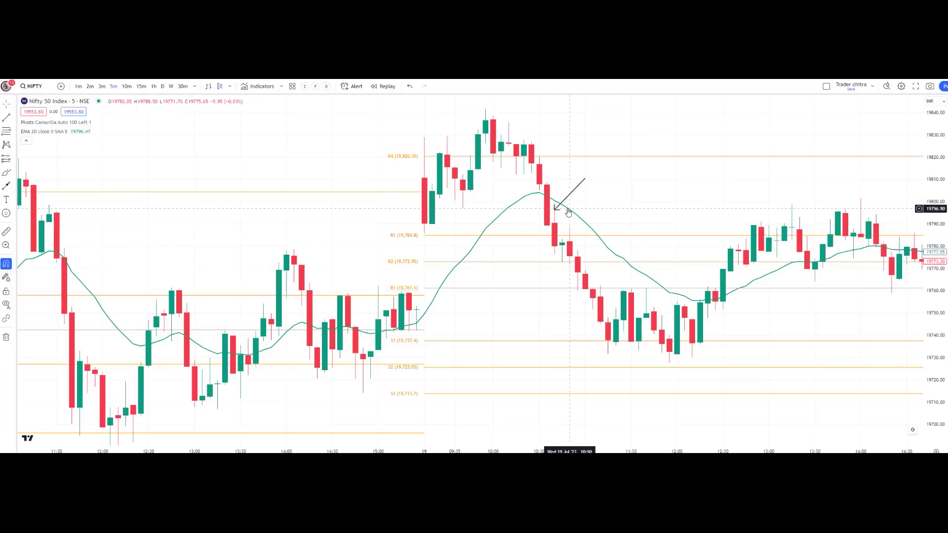
pyautogui.click(14, 199)
pyautogui.click(36, 211)
pyautogui.click(592, 200)
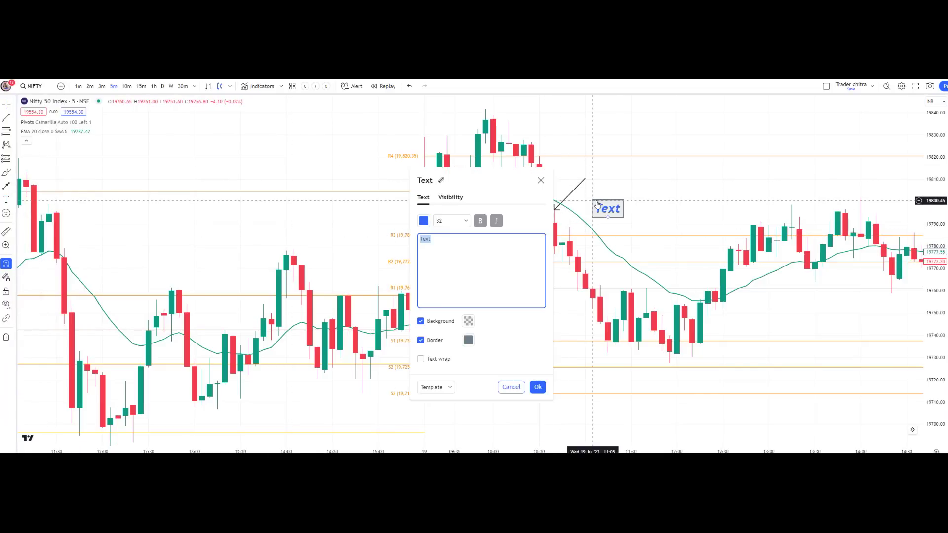
pyautogui.write('Stop loss')
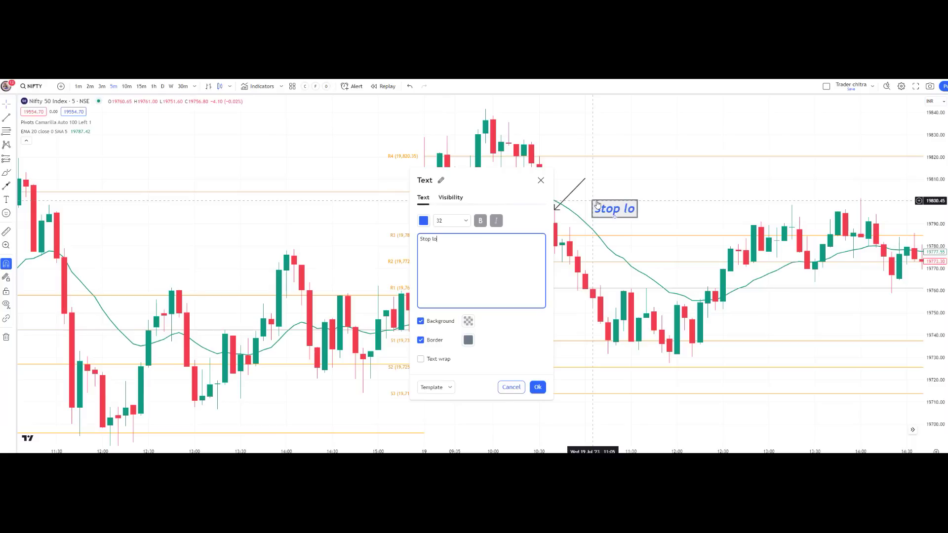
pyautogui.click(538, 387)
pyautogui.moveTo(611, 215); pyautogui.dragTo(589, 205)
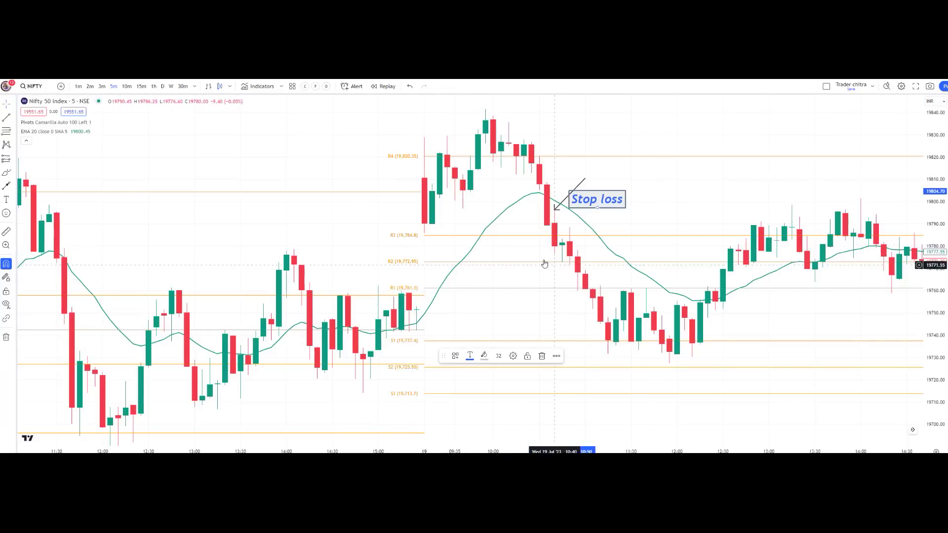
# Draw a long downward arrow alongside the falling candles, from the R3 level to the S1 level.
pyautogui.click(14, 188)
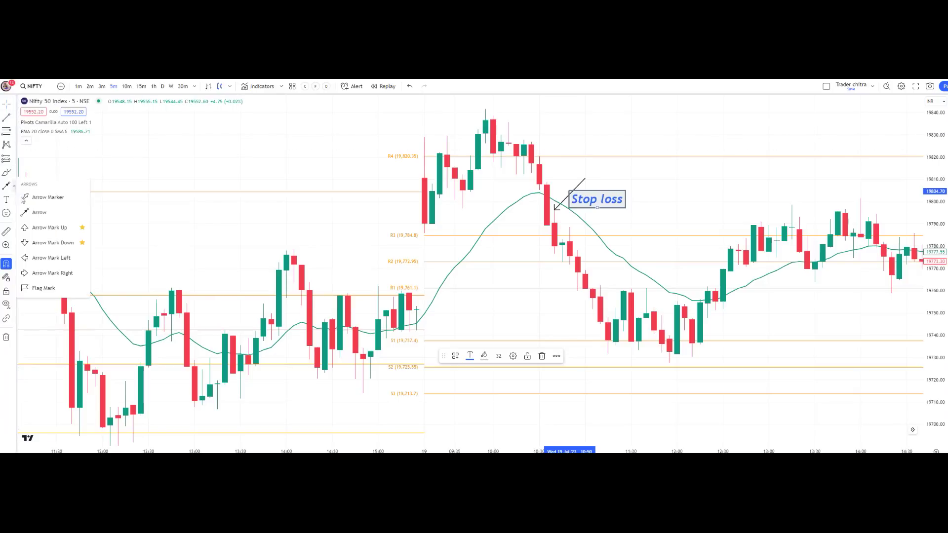
pyautogui.click(39, 212)
pyautogui.click(509, 235)
pyautogui.click(590, 342)
pyautogui.click(533, 282)
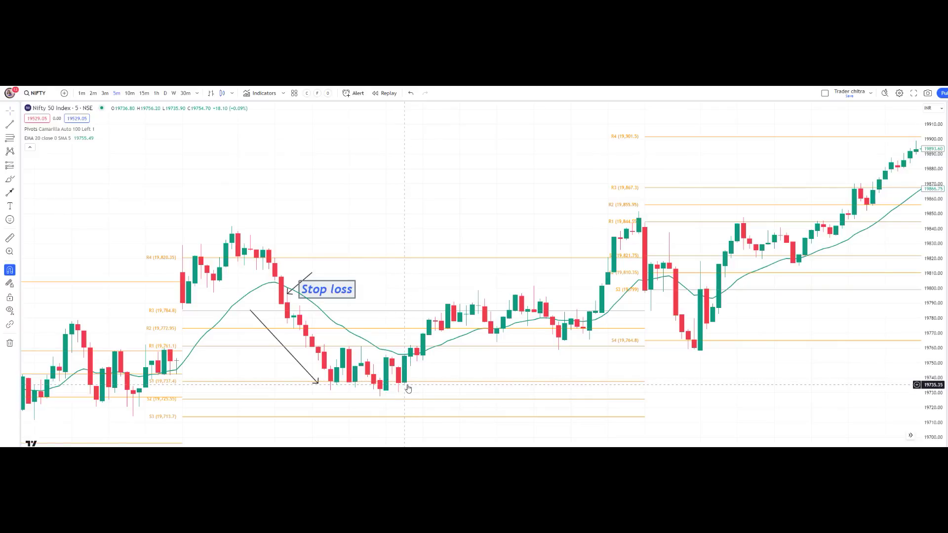
# Examine how the candles move against the EMA and pivot levels after the marked trade and through the 20 July session.
pyautogui.moveTo(940, 402); pyautogui.dragTo(940, 390)
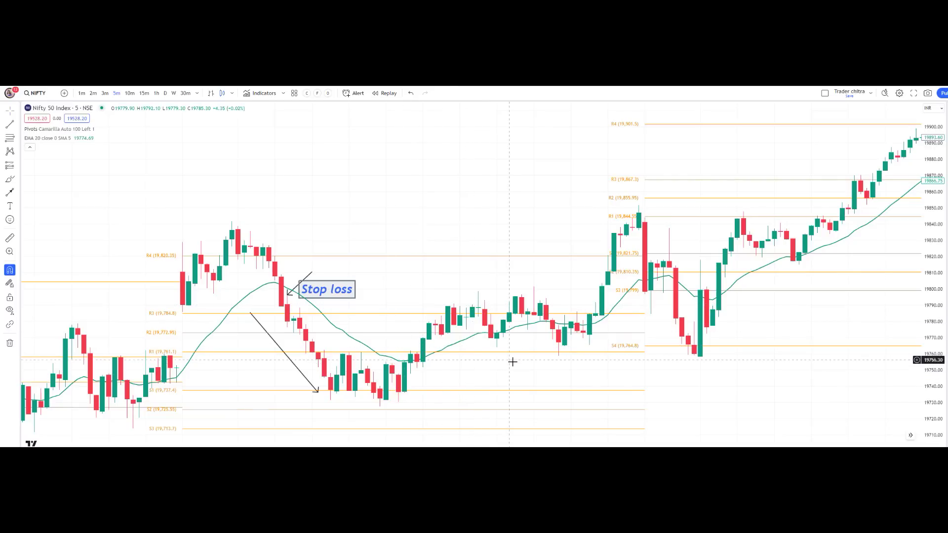
pyautogui.moveTo(512, 362); pyautogui.dragTo(445, 373)
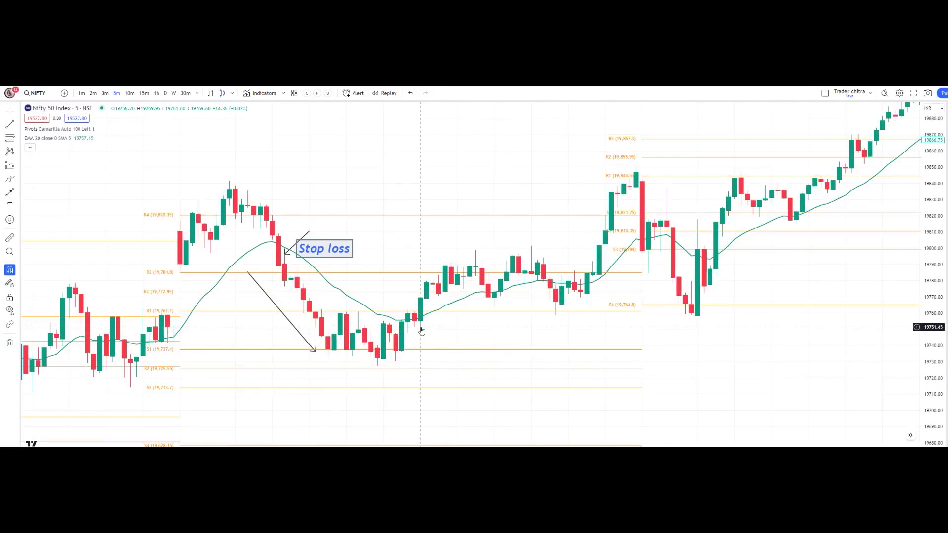
pyautogui.moveTo(478, 322); pyautogui.dragTo(524, 361)
pyautogui.moveTo(629, 329); pyautogui.dragTo(585, 336)
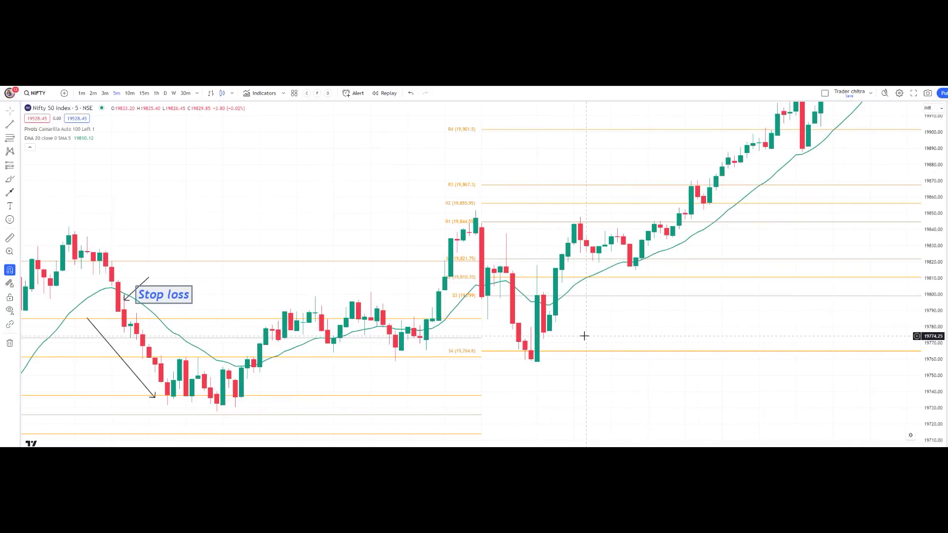
pyautogui.moveTo(616, 302); pyautogui.dragTo(611, 327)
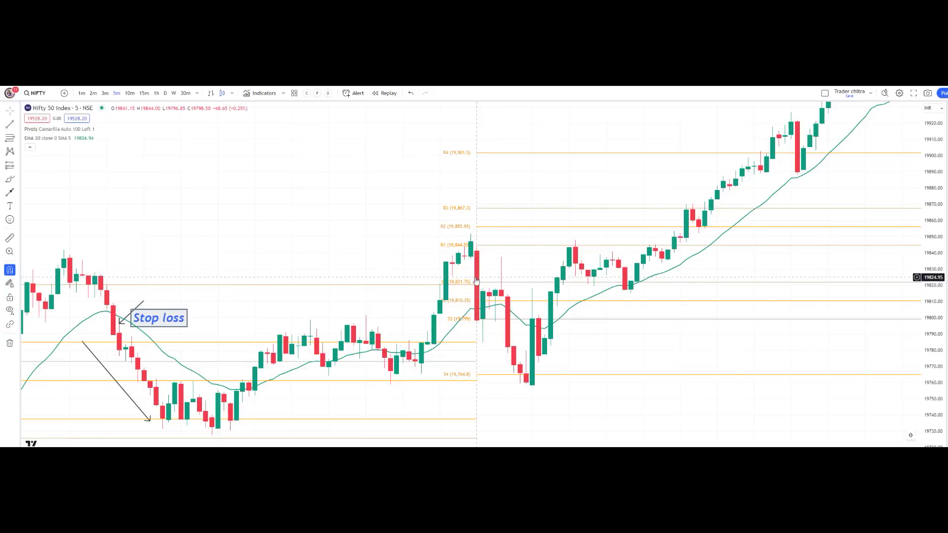
pyautogui.scroll(2, 656, 349)
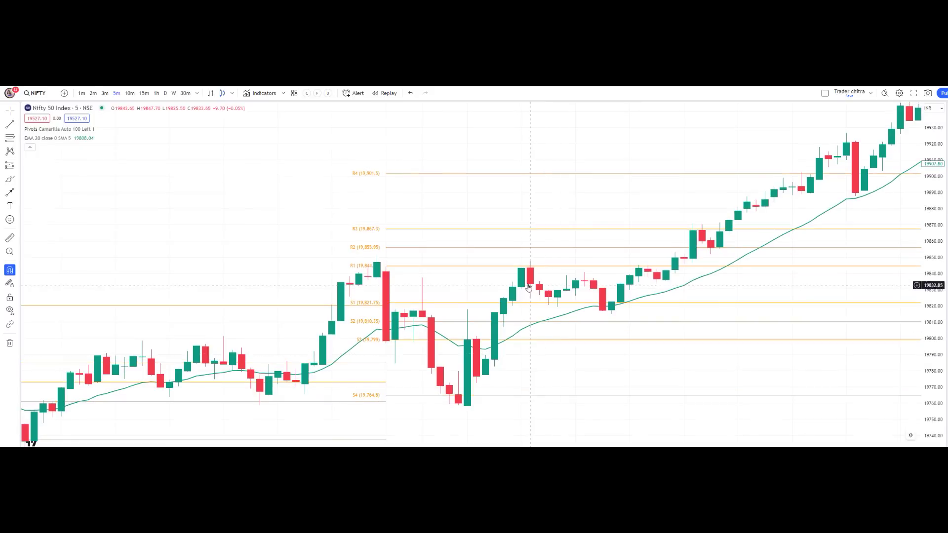
pyautogui.moveTo(942, 356); pyautogui.dragTo(936, 282)
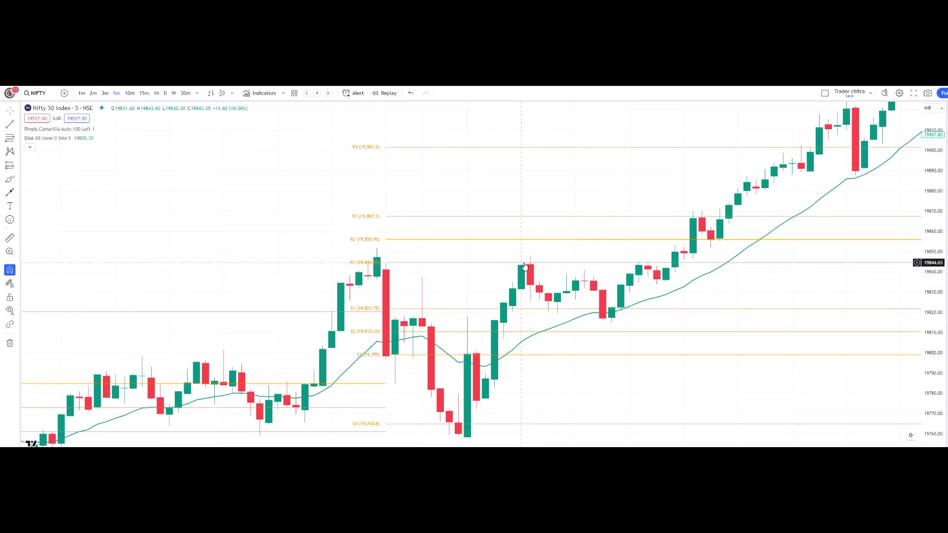
pyautogui.moveTo(627, 311); pyautogui.dragTo(591, 295)
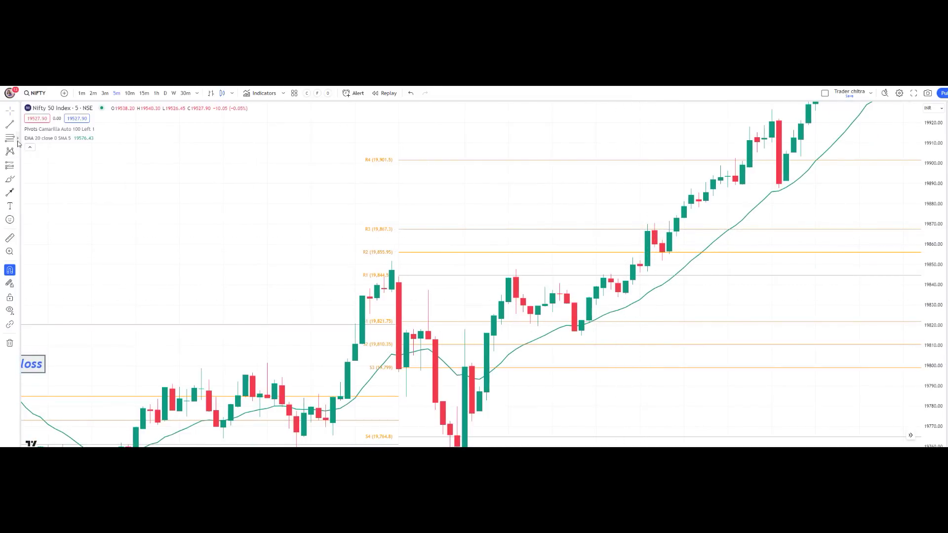
# Draw a short arrow from below pointing at the green candle that crosses above the EMA near S3 early in the 20 July session.
pyautogui.click(18, 193)
pyautogui.click(43, 219)
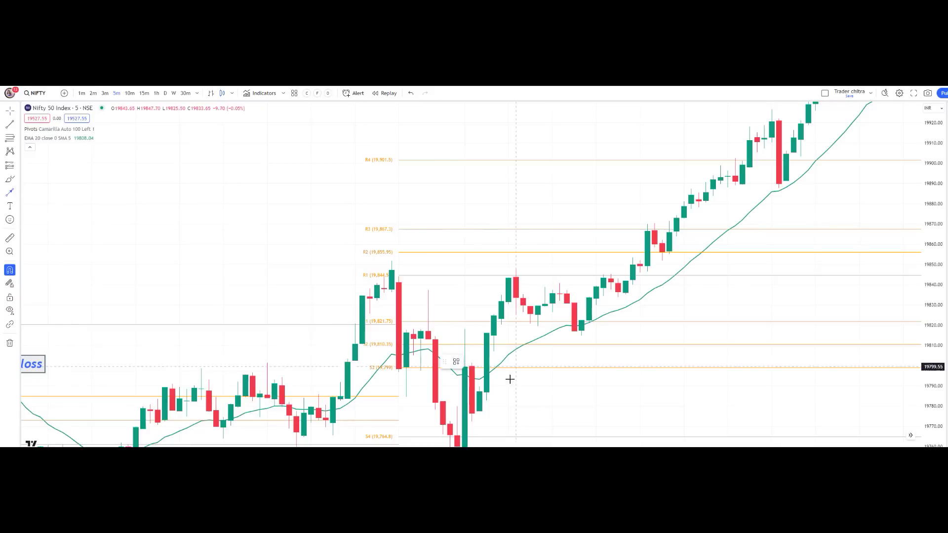
pyautogui.click(507, 410)
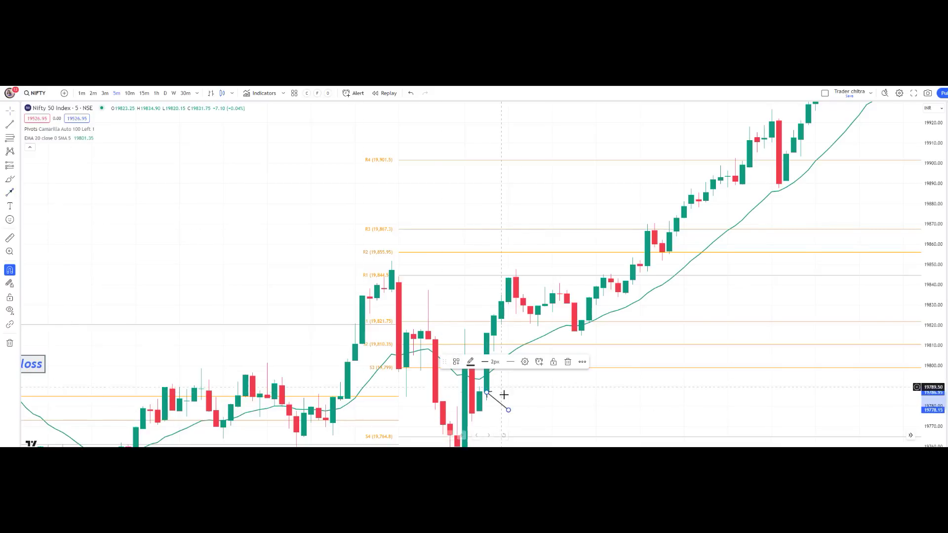
pyautogui.click(504, 395)
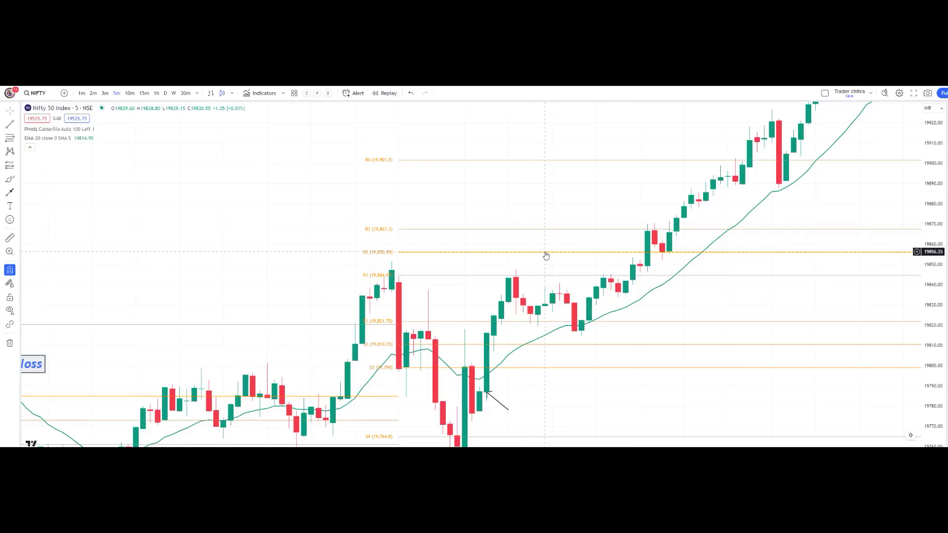
# Switch the chart to the NSE BANKNIFTY (Nifty Bank) index.
pyautogui.scroll(-2, 716, 257)
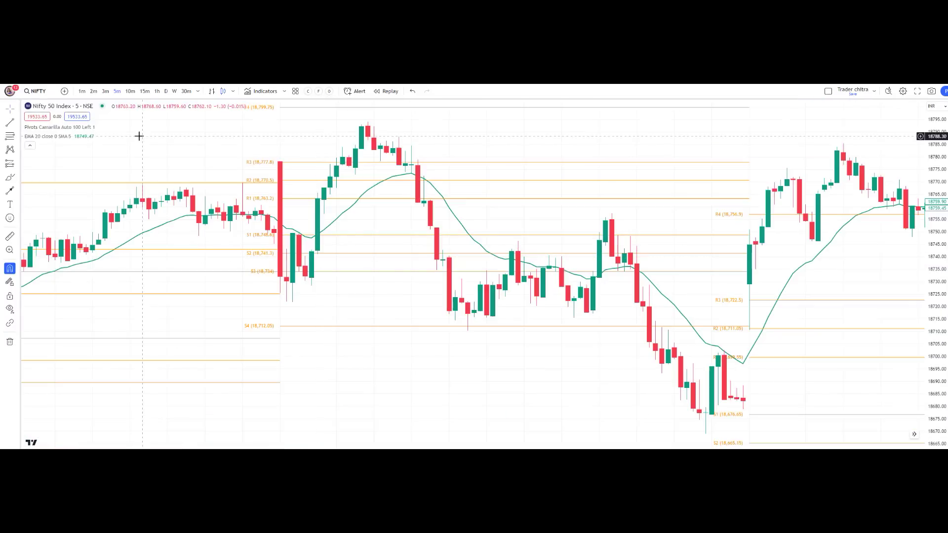
pyautogui.click(34, 92)
pyautogui.write('BANKNI')
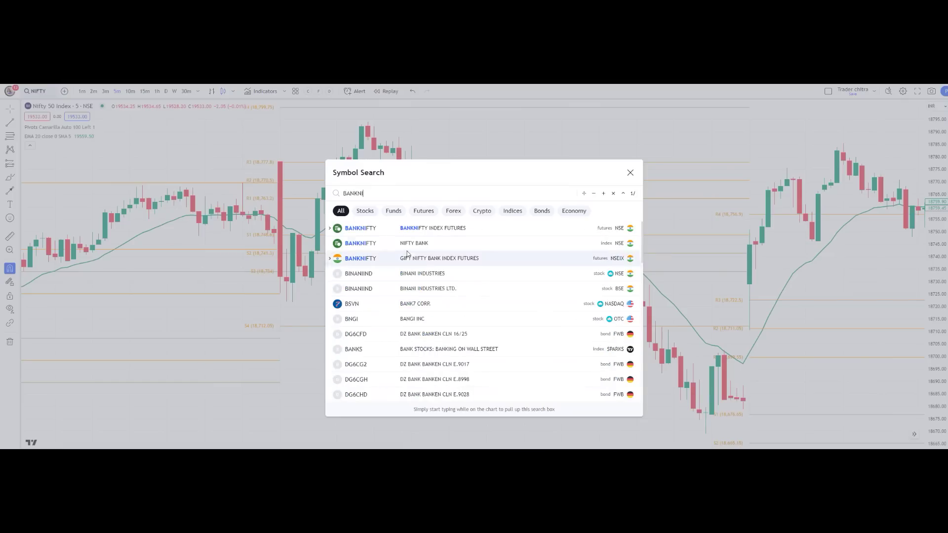
pyautogui.click(407, 244)
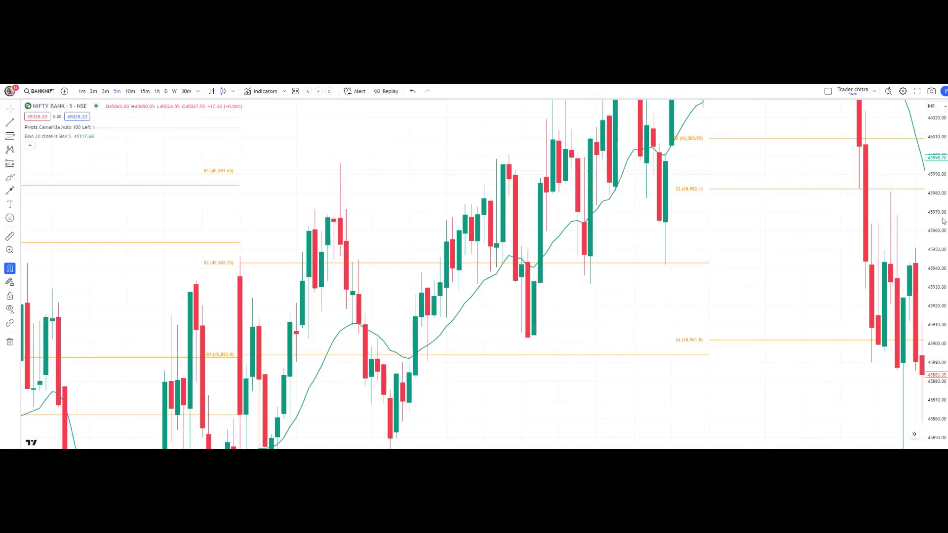
# Draw an arrow pointing at the R3 level (46,142.65) beneath the session's gap-up opening candle.
pyautogui.hscroll(10, 627, 318)
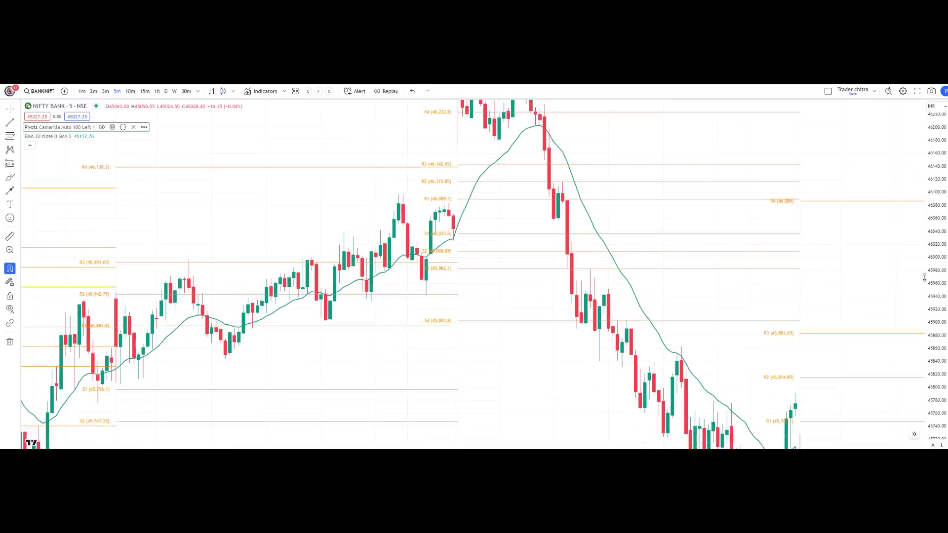
pyautogui.moveTo(924, 278); pyautogui.dragTo(925, 309)
pyautogui.hscroll(3, 567, 271)
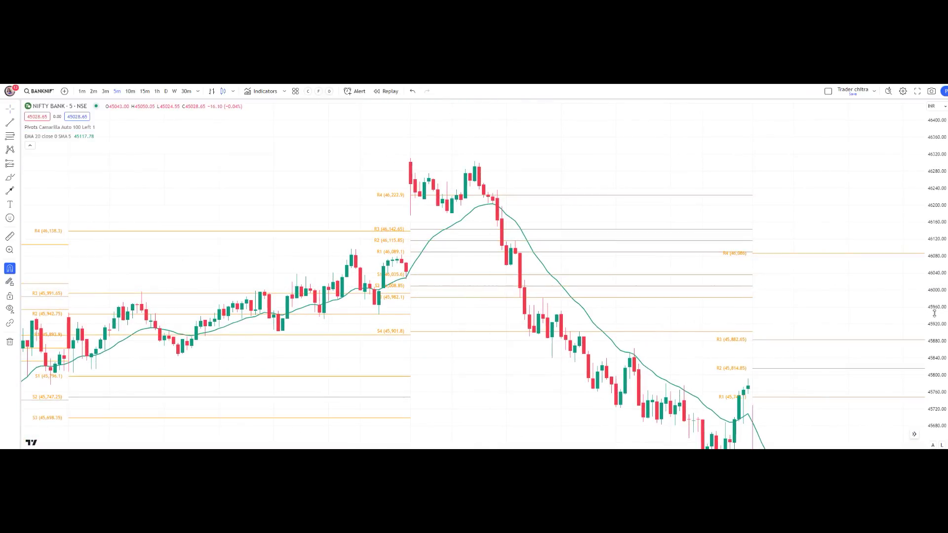
pyautogui.hscroll(5, 712, 280)
pyautogui.hscroll(-3, 557, 262)
pyautogui.hscroll(1, 572, 260)
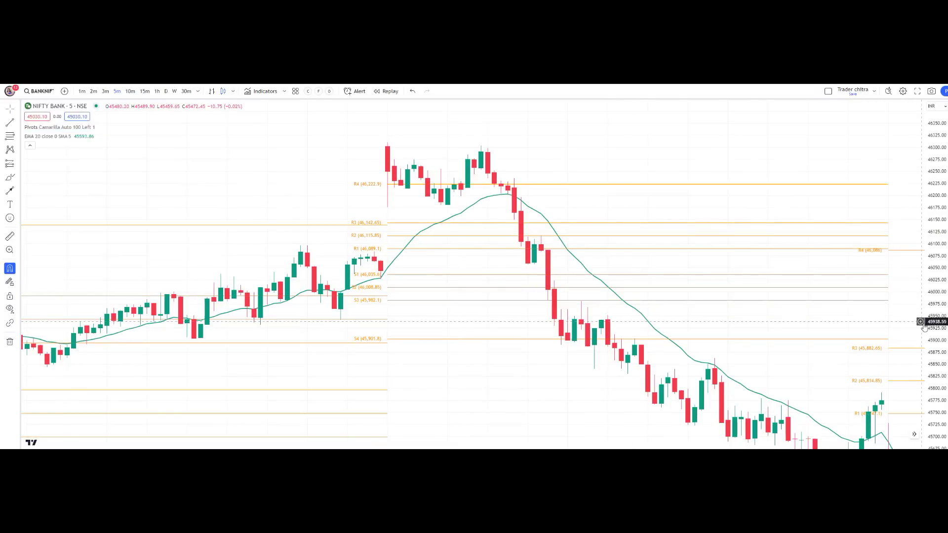
pyautogui.moveTo(934, 313); pyautogui.dragTo(935, 323)
pyautogui.moveTo(476, 268); pyautogui.dragTo(408, 268)
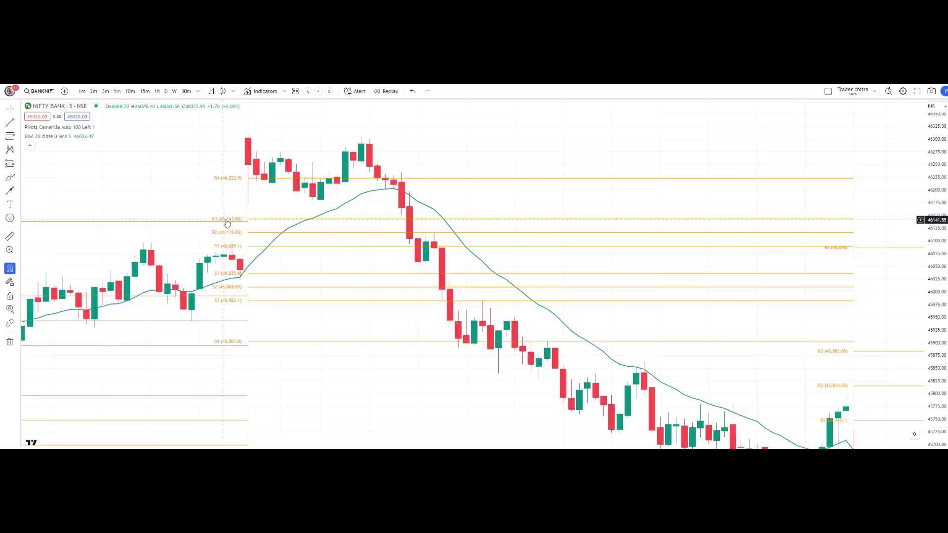
pyautogui.click(18, 194)
pyautogui.click(49, 259)
pyautogui.click(152, 188)
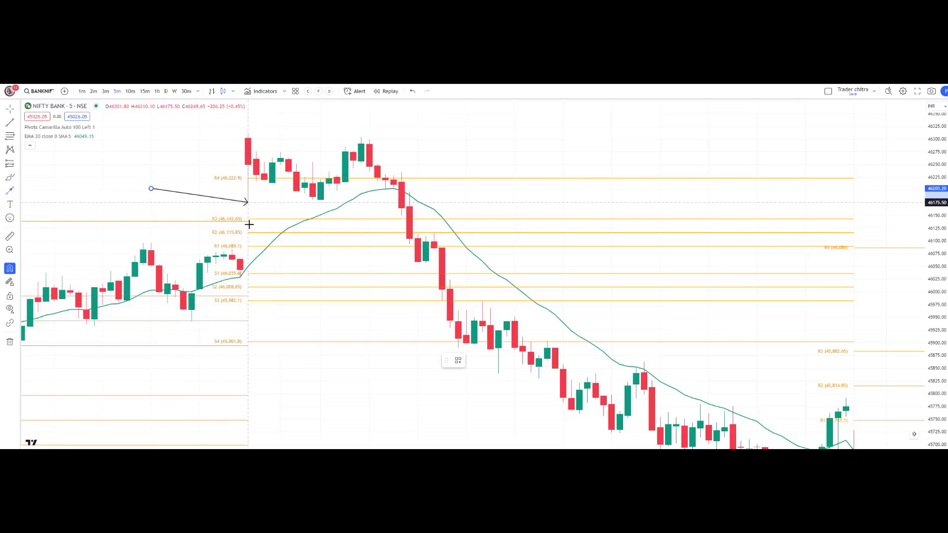
pyautogui.click(248, 222)
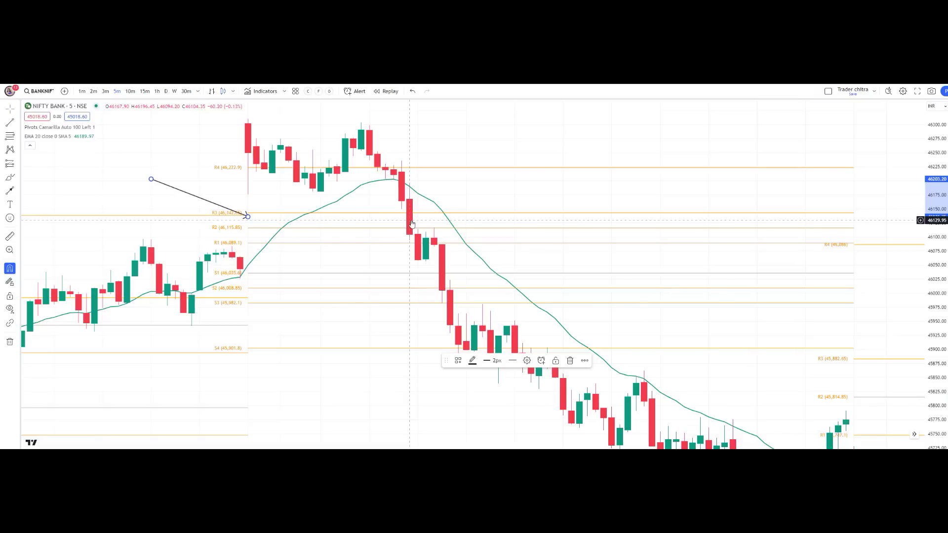
# Draw an arrow pointing at the red candle that closes well below the EMA, between the R2 and R1 levels.
pyautogui.click(18, 192)
pyautogui.click(43, 217)
pyautogui.click(345, 246)
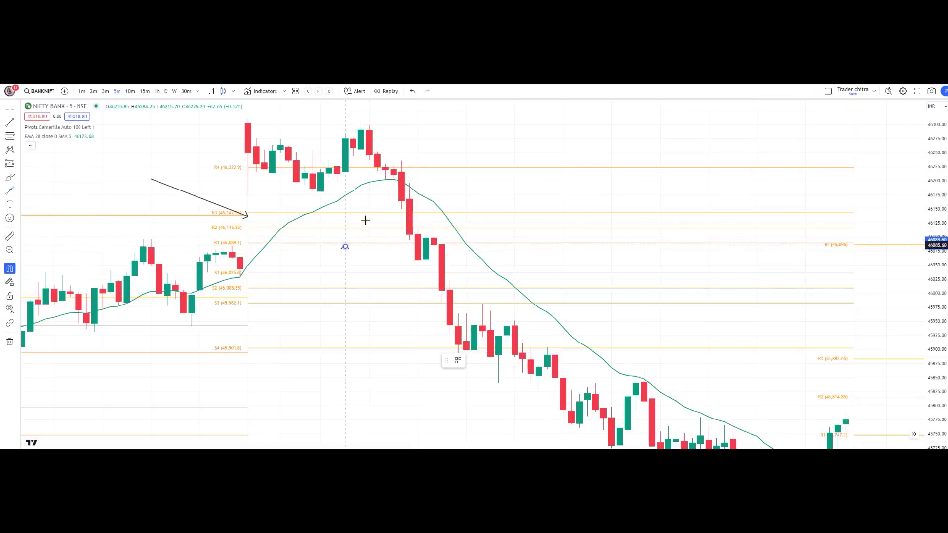
pyautogui.click(405, 217)
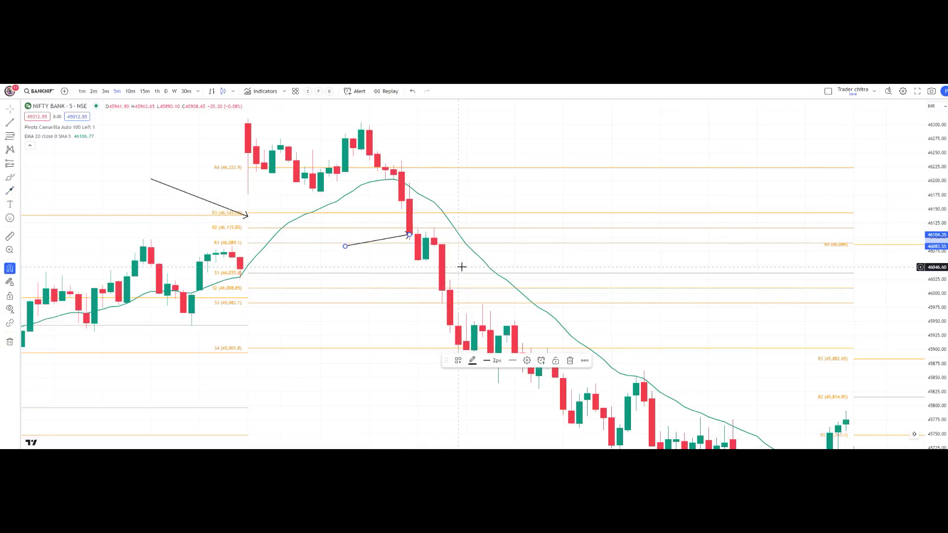
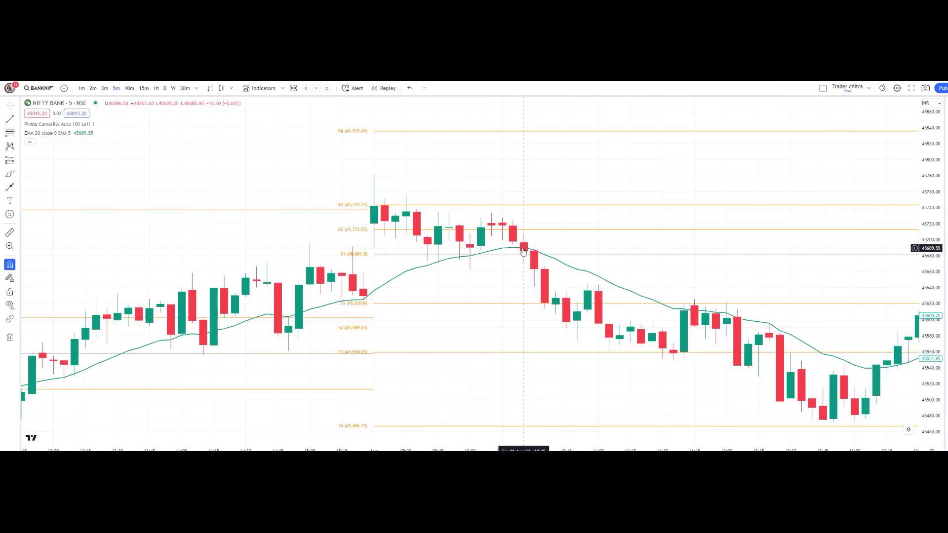
# Draw an arrow pointing at the red 10:25 candle on 1 August that dips below the EMA just above R1.
pyautogui.scroll(2, 641, 297)
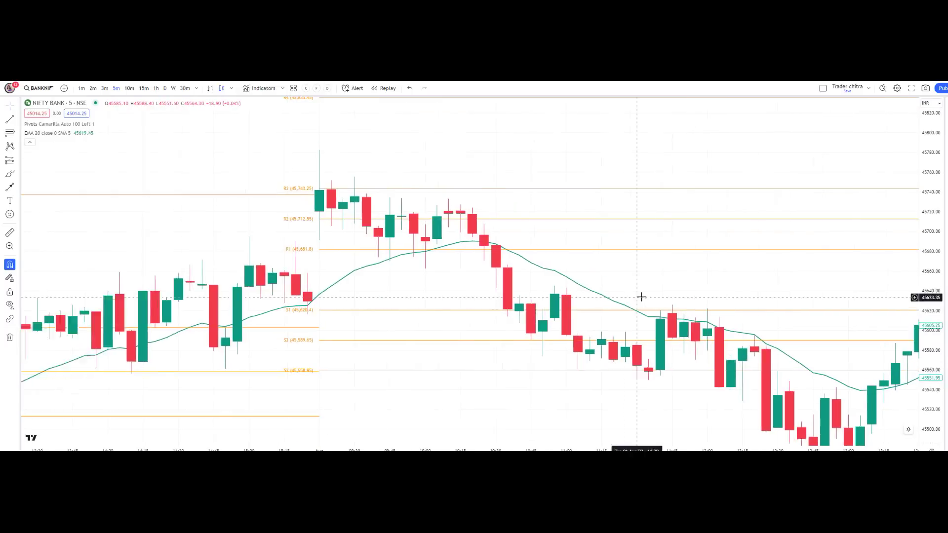
pyautogui.scroll(1, 641, 297)
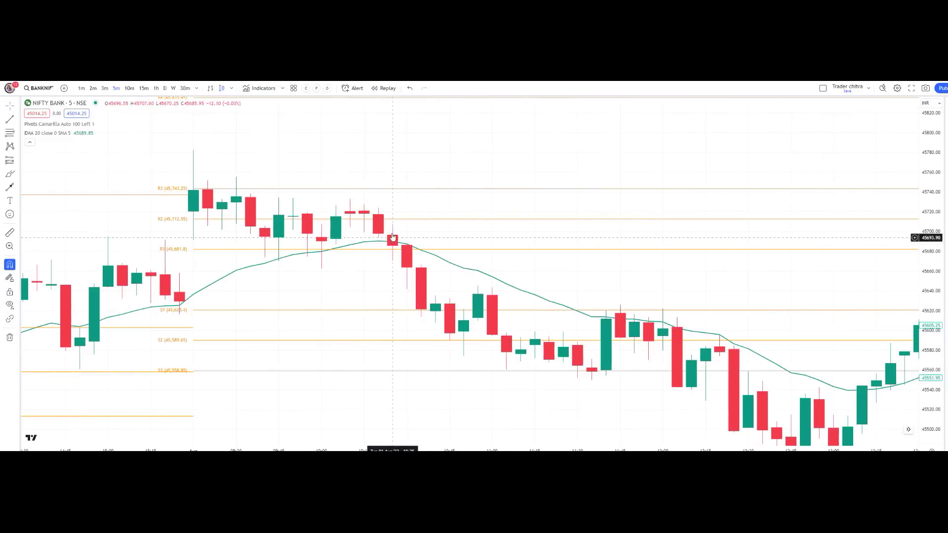
pyautogui.click(16, 188)
pyautogui.click(97, 217)
pyautogui.click(476, 217)
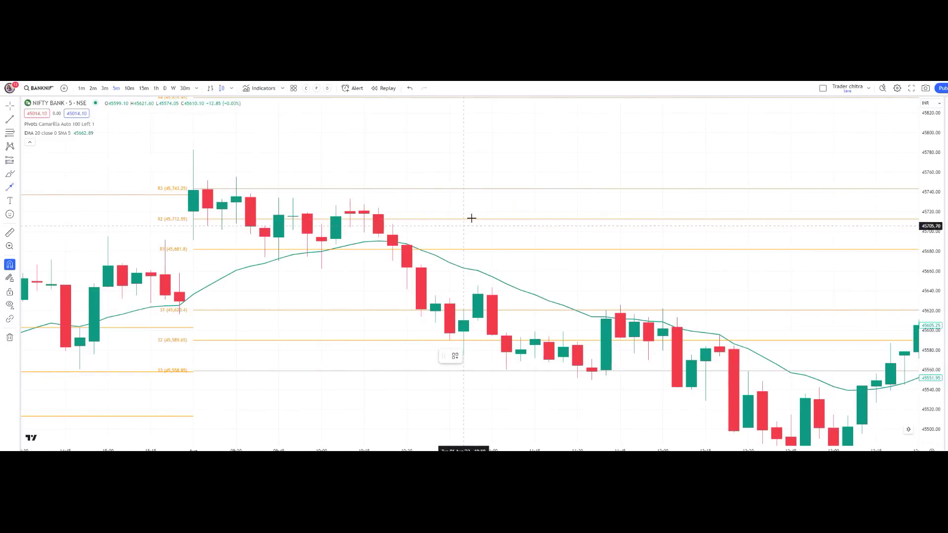
pyautogui.click(403, 230)
pyautogui.moveTo(423, 237); pyautogui.dragTo(606, 241)
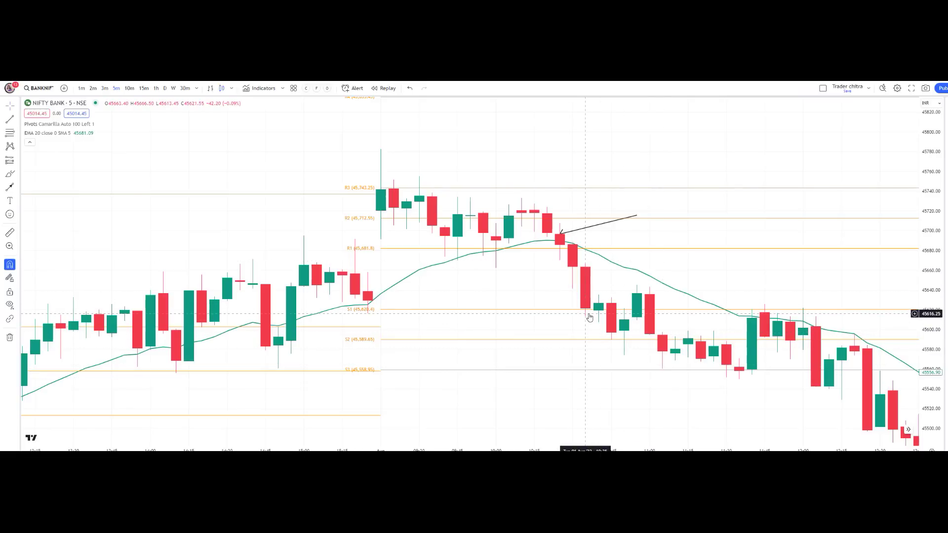
pyautogui.scroll(-3, 589, 316)
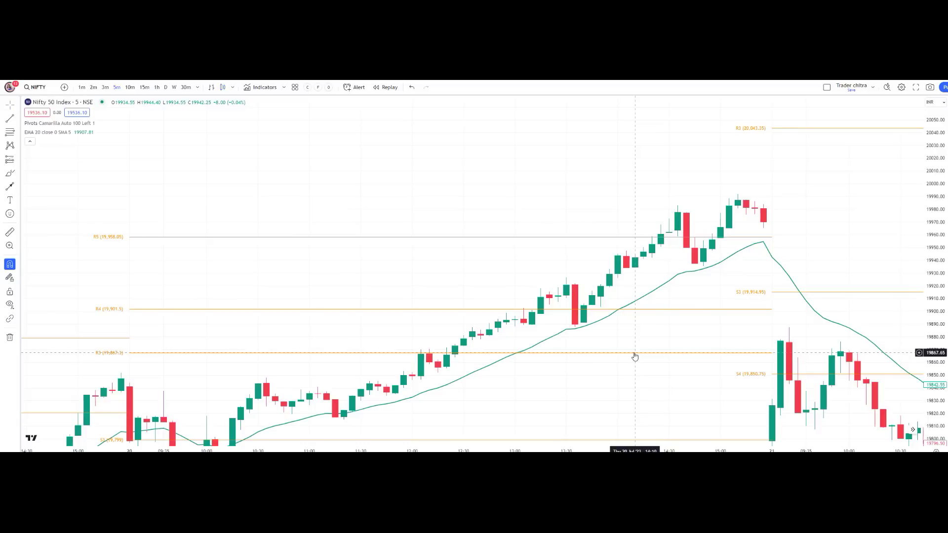
# On the Nifty 50 chart, draw an arrow from below pointing at the green 13:40 candle on 20 July, just above the EMA.
pyautogui.scroll(-2, 592, 333)
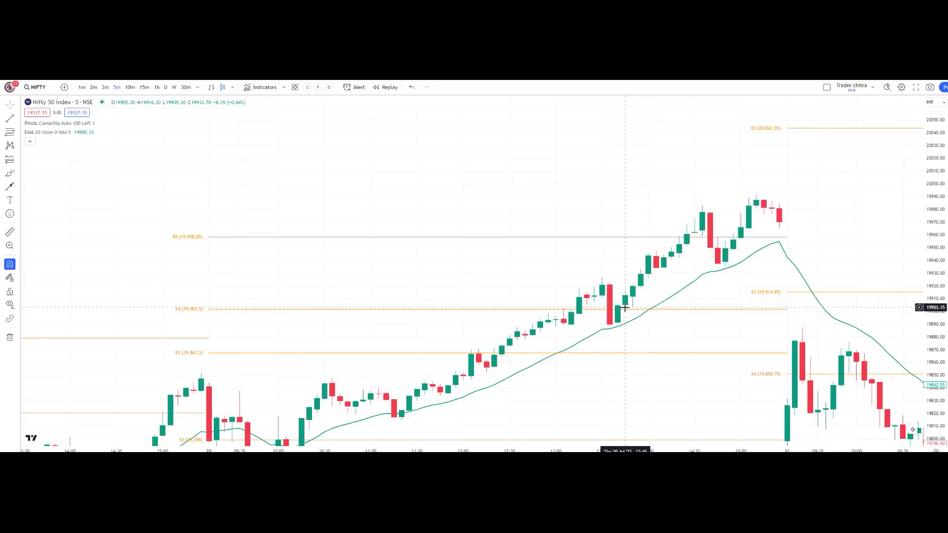
pyautogui.click(17, 189)
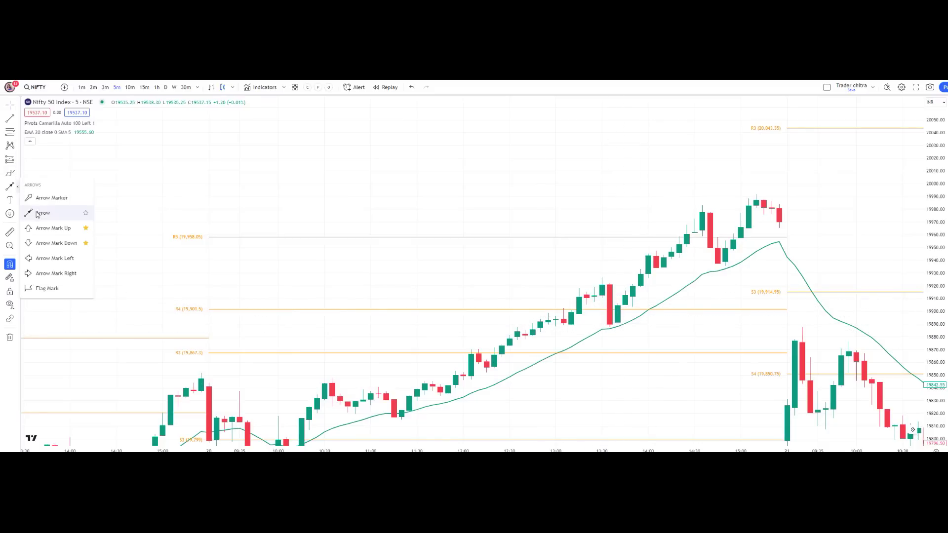
pyautogui.click(40, 213)
pyautogui.click(663, 349)
pyautogui.click(617, 324)
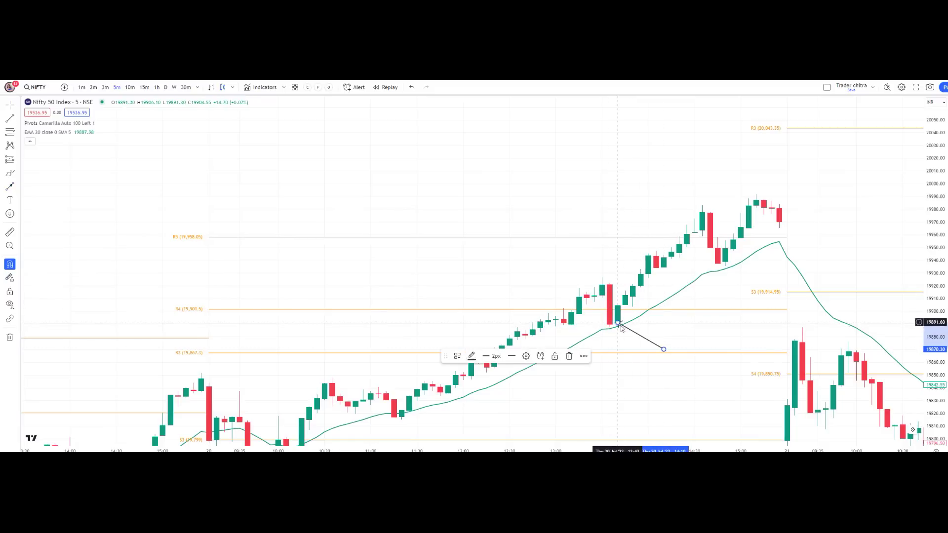
pyautogui.click(628, 344)
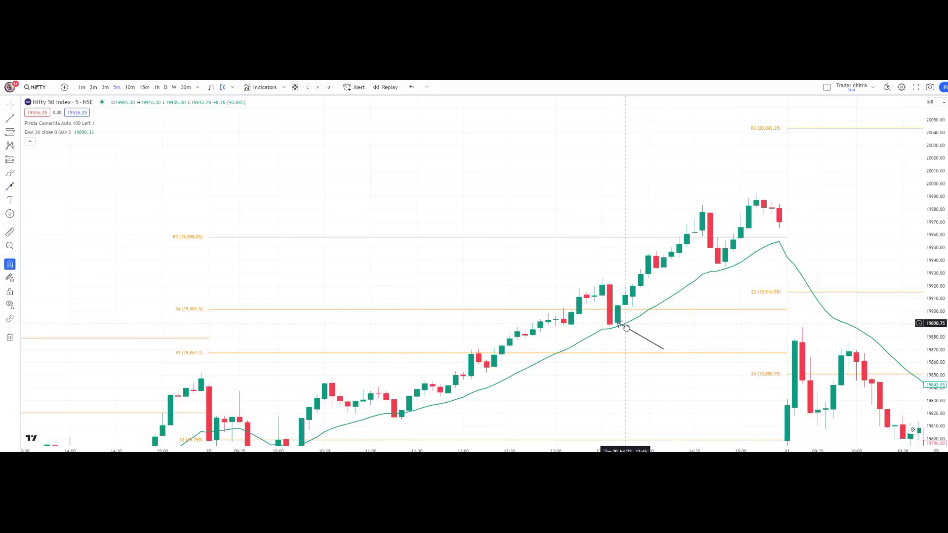
# Draw an arrow pointing down towards the R5 level above the rising 20 July candles.
pyautogui.click(17, 195)
pyautogui.click(39, 213)
pyautogui.click(548, 206)
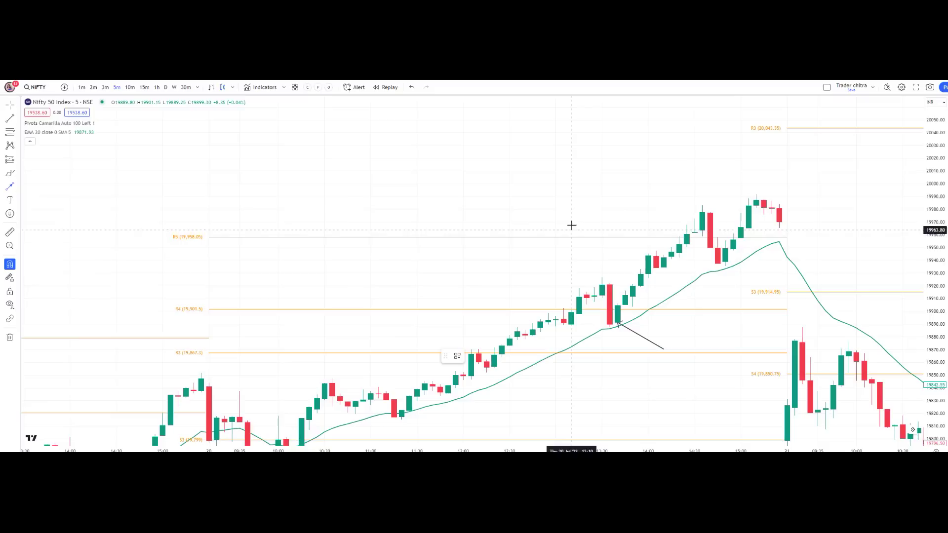
pyautogui.click(655, 226)
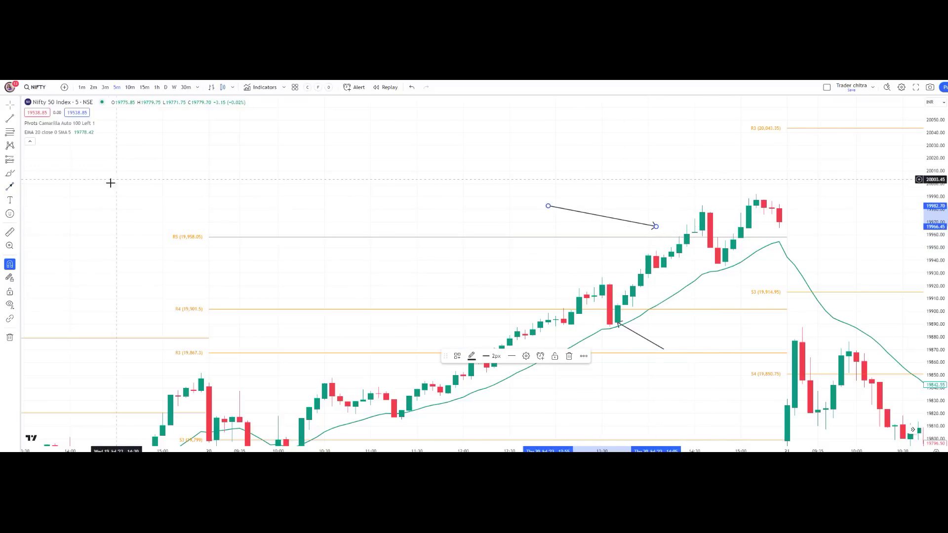
# Add a long position over the 20 July trade with entry about 19,906.10, stop about 19,889.85 and target at R5, about 19,958.15.
pyautogui.click(163, 394)
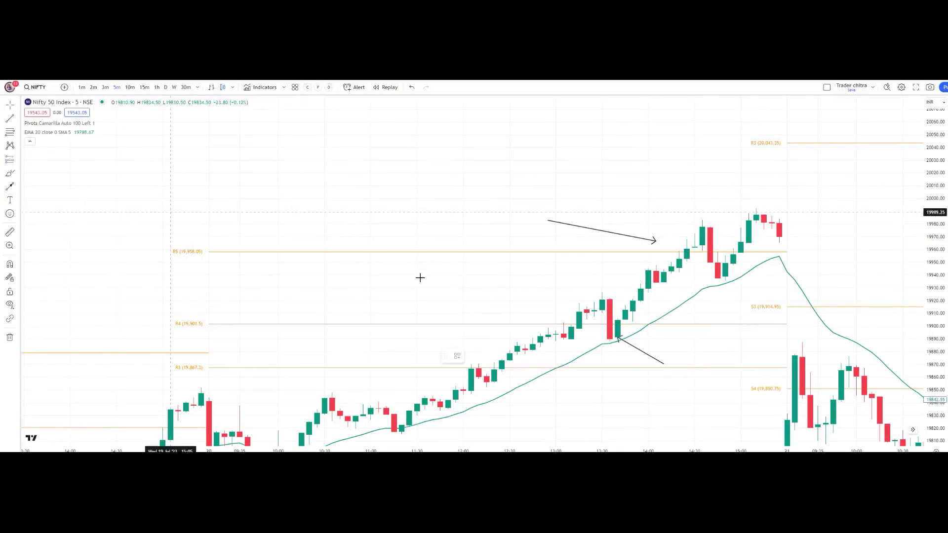
pyautogui.click(594, 296)
pyautogui.moveTo(594, 355); pyautogui.dragTo(594, 339)
pyautogui.moveTo(594, 237); pyautogui.dragTo(593, 251)
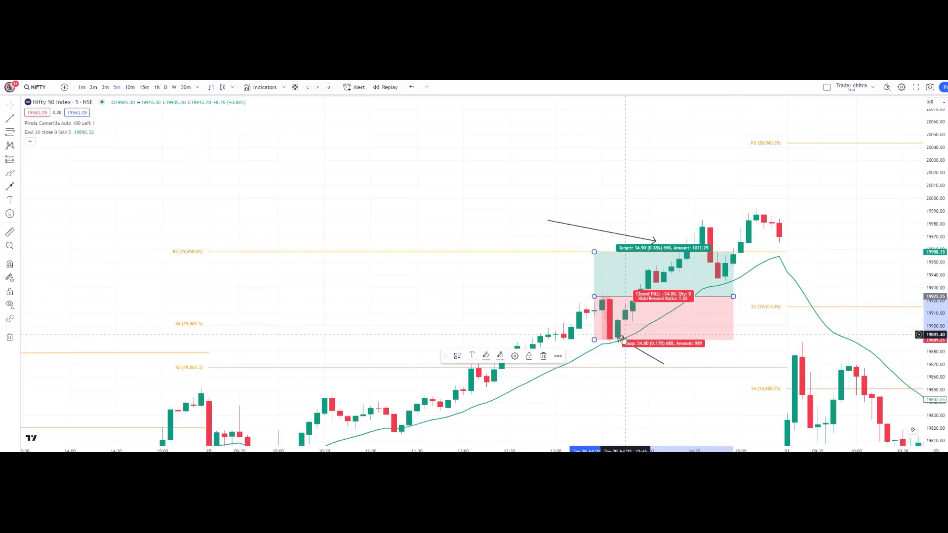
pyautogui.moveTo(605, 340); pyautogui.dragTo(609, 338)
pyautogui.moveTo(594, 296); pyautogui.dragTo(602, 318)
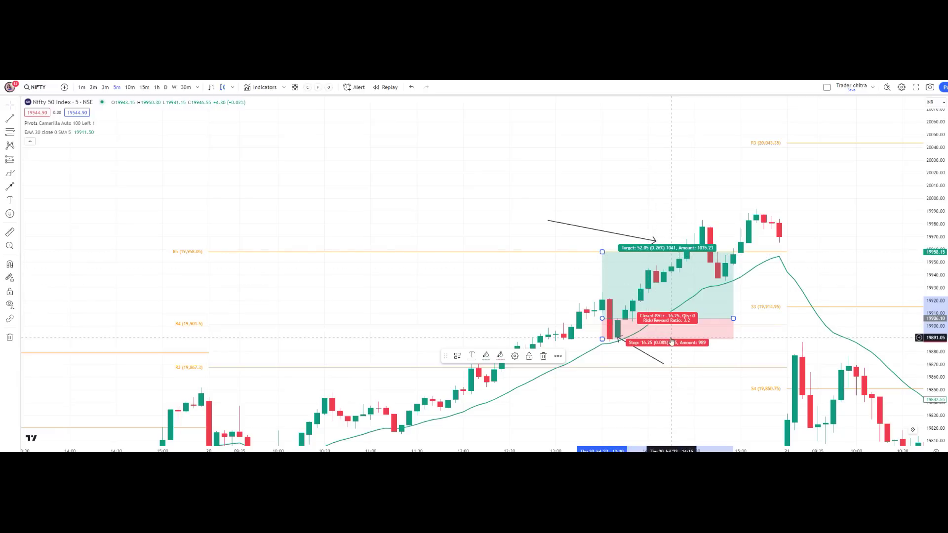
# Draw a short arrow from above pointing at the red 09:25 candle on 21 July, near the S4 level.
pyautogui.moveTo(671, 341); pyautogui.dragTo(493, 286)
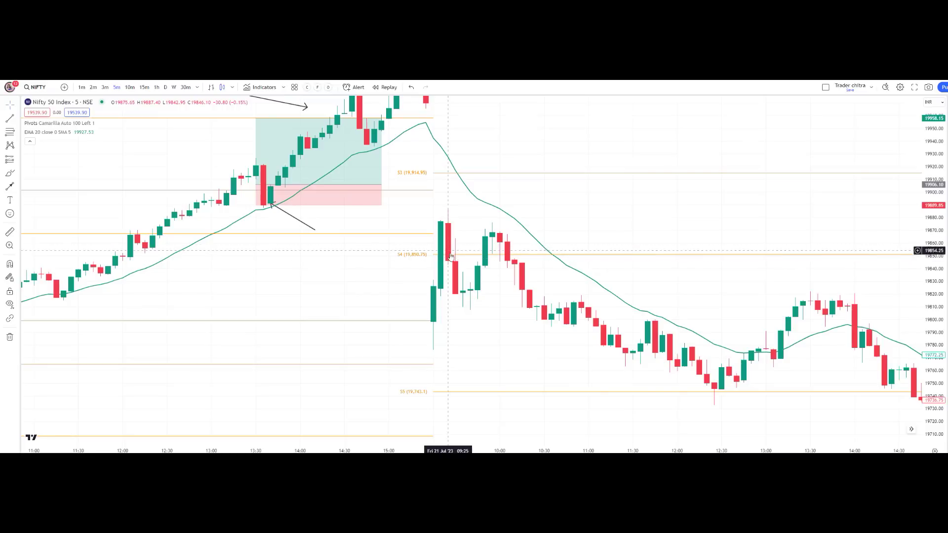
pyautogui.click(16, 189)
pyautogui.click(35, 213)
pyautogui.click(470, 203)
pyautogui.click(448, 231)
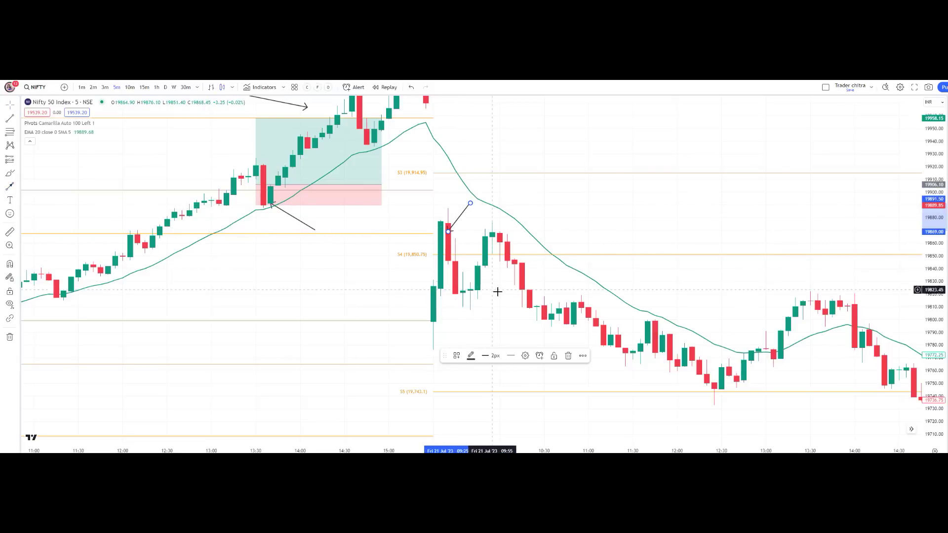
# Draw a long downward arrow alongside the falling 21 July candles, from below S4 towards the S5 level.
pyautogui.moveTo(493, 283); pyautogui.dragTo(483, 274)
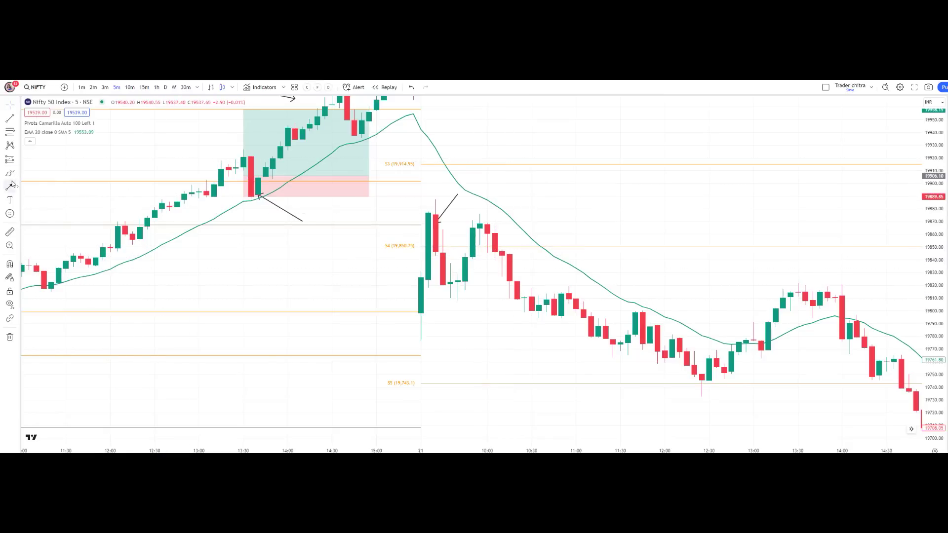
pyautogui.click(18, 189)
pyautogui.click(66, 256)
pyautogui.click(436, 270)
pyautogui.click(620, 368)
pyautogui.press('Escape')
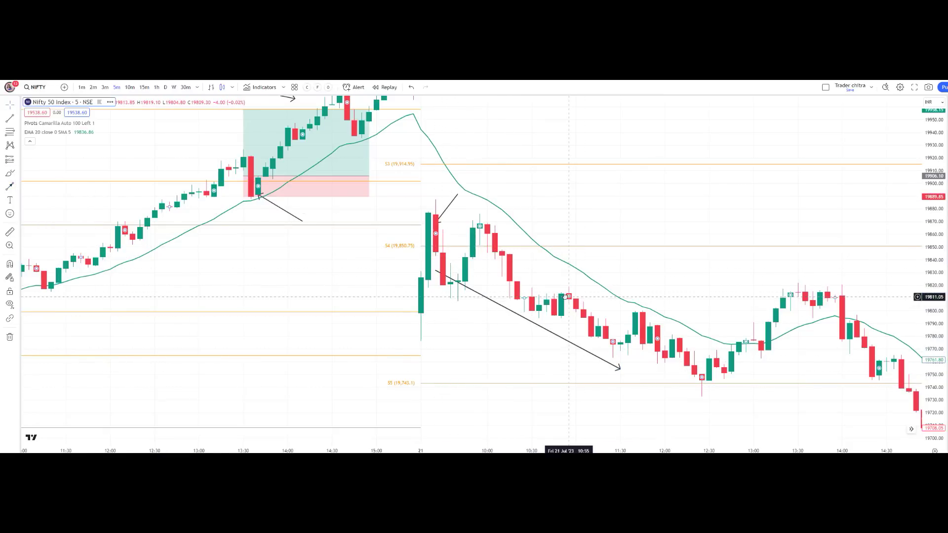
# Add a short position over the 21 July decline with entry about 19,863.70 and target at S5, about 19,742.70, and tighten its stop.
pyautogui.click(17, 159)
pyautogui.click(49, 186)
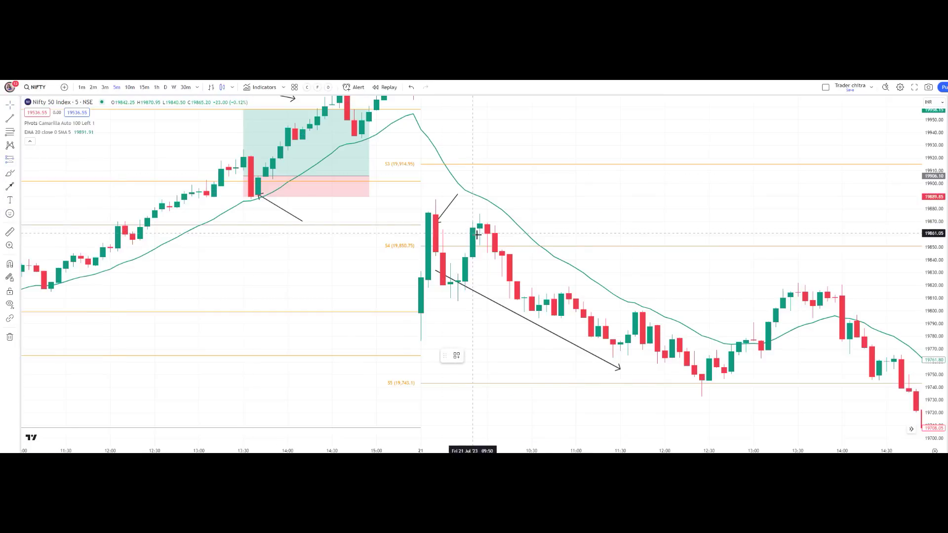
pyautogui.click(495, 231)
pyautogui.moveTo(494, 302); pyautogui.dragTo(501, 385)
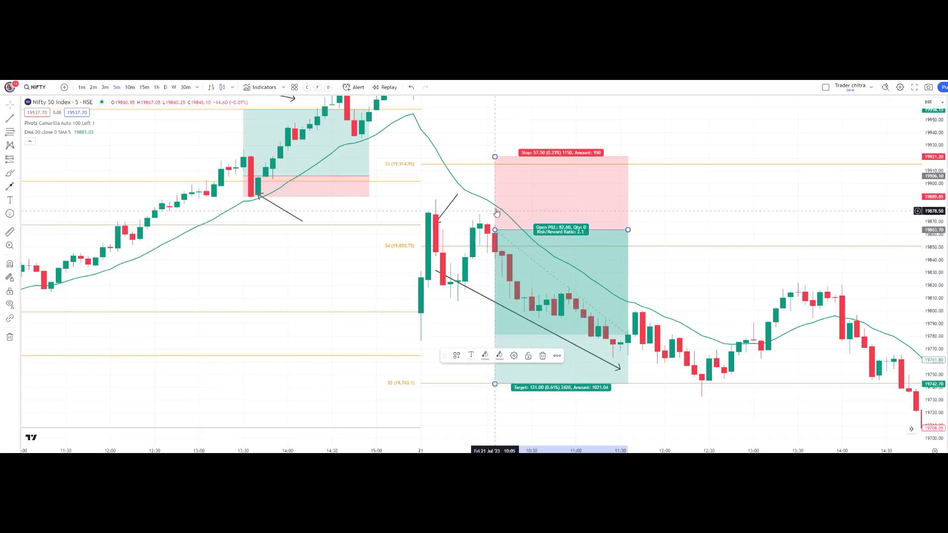
pyautogui.moveTo(495, 157); pyautogui.dragTo(495, 259)
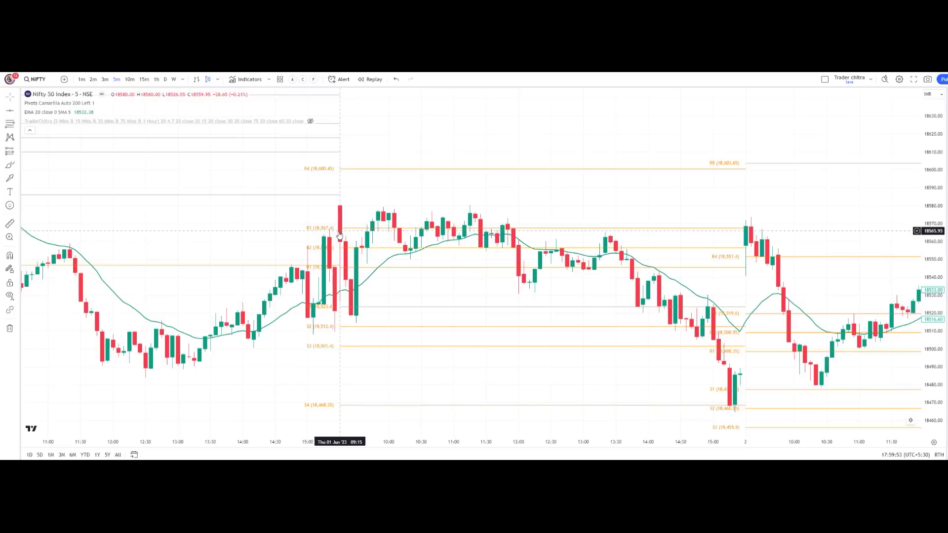
# Look closer at the opening candles of the 1 June session around the R3 level.
pyautogui.scroll(2, 324, 260)
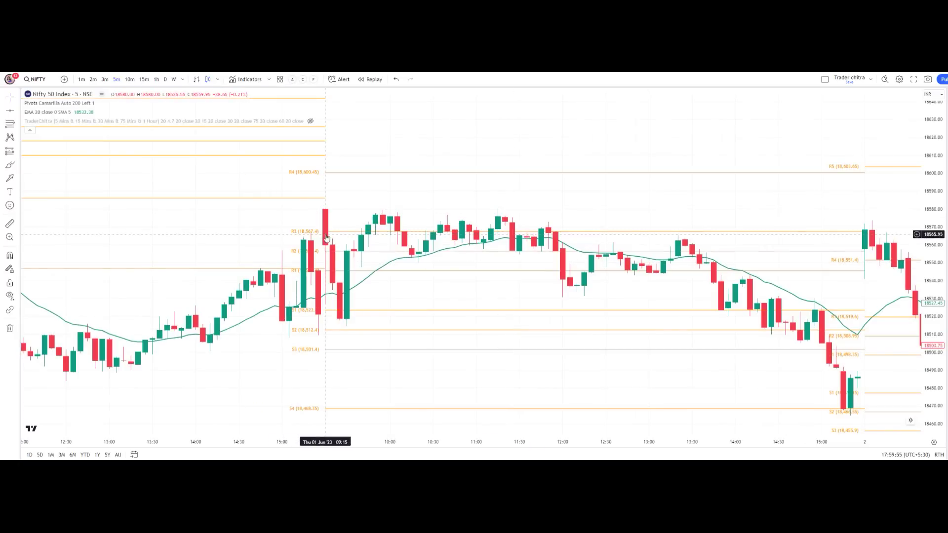